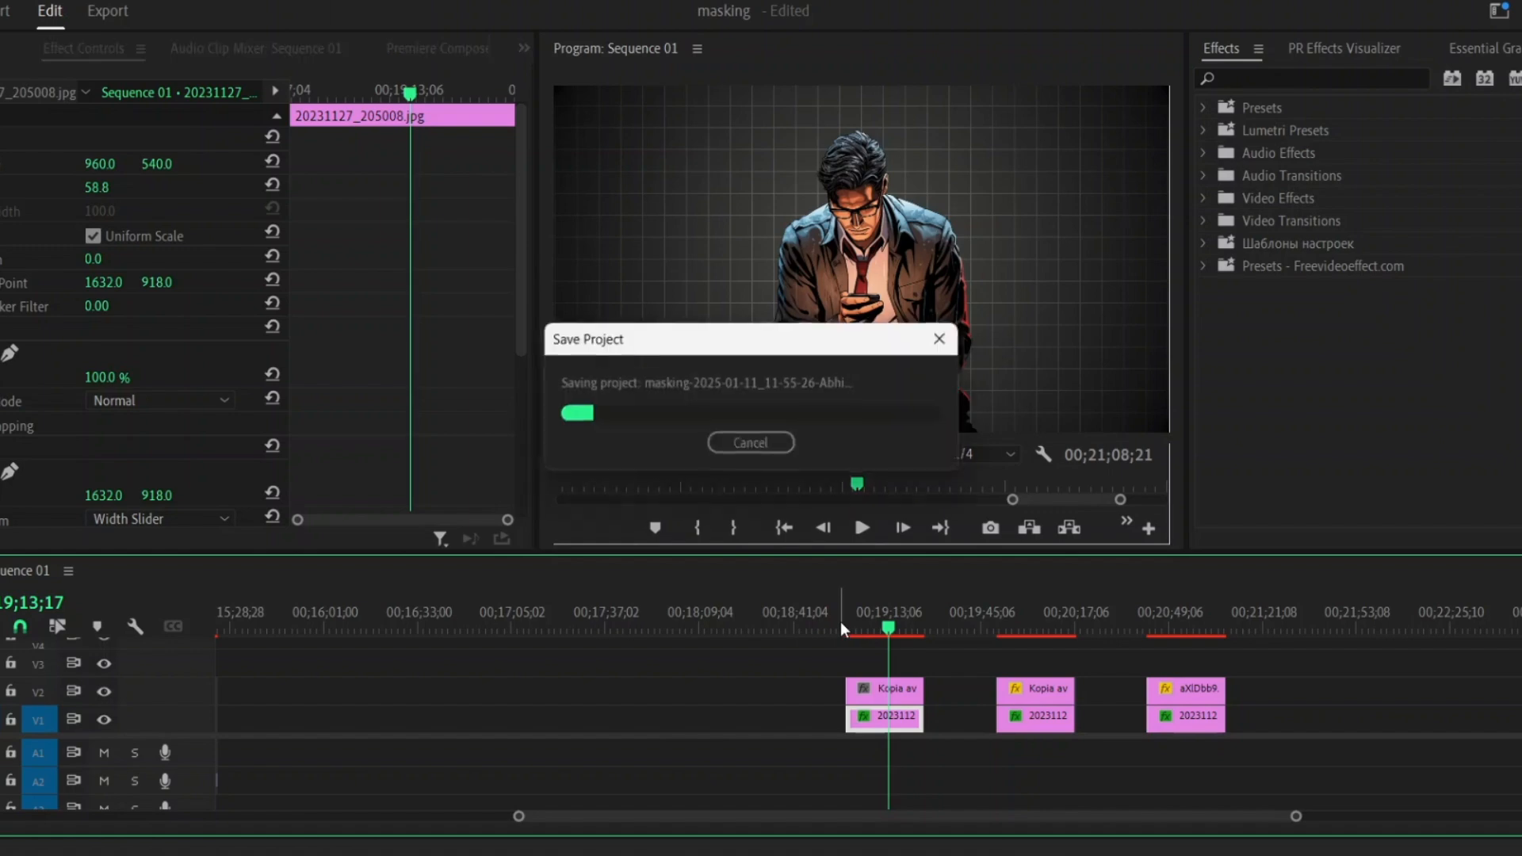
Preview the three clip pairs along the timeline, returning to the first one at 00;19;13;05.
drag(888, 627, 877, 630)
drag(1010, 630, 1198, 632)
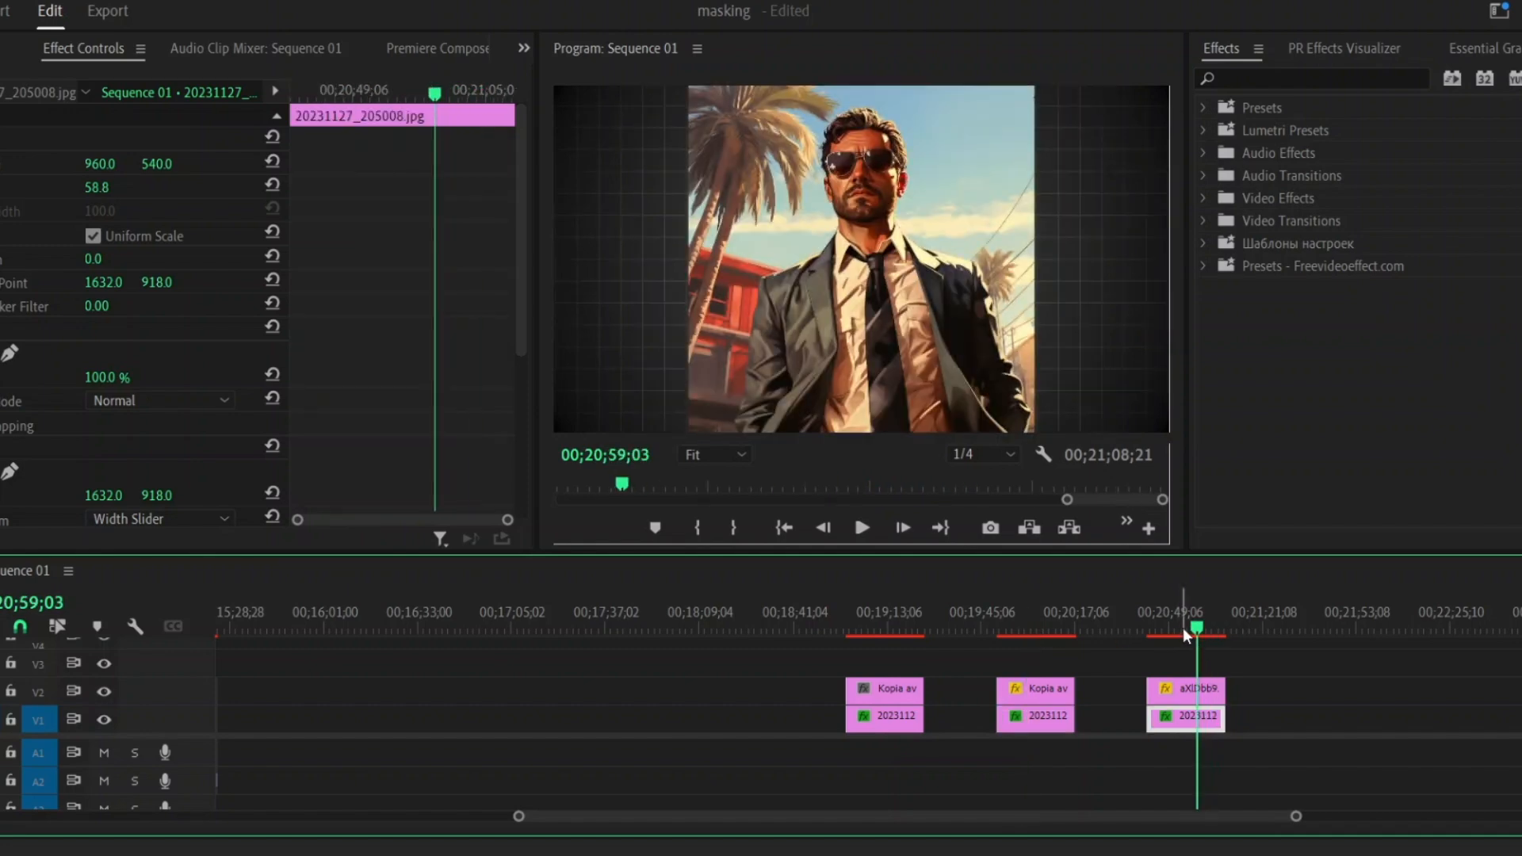
click(856, 628)
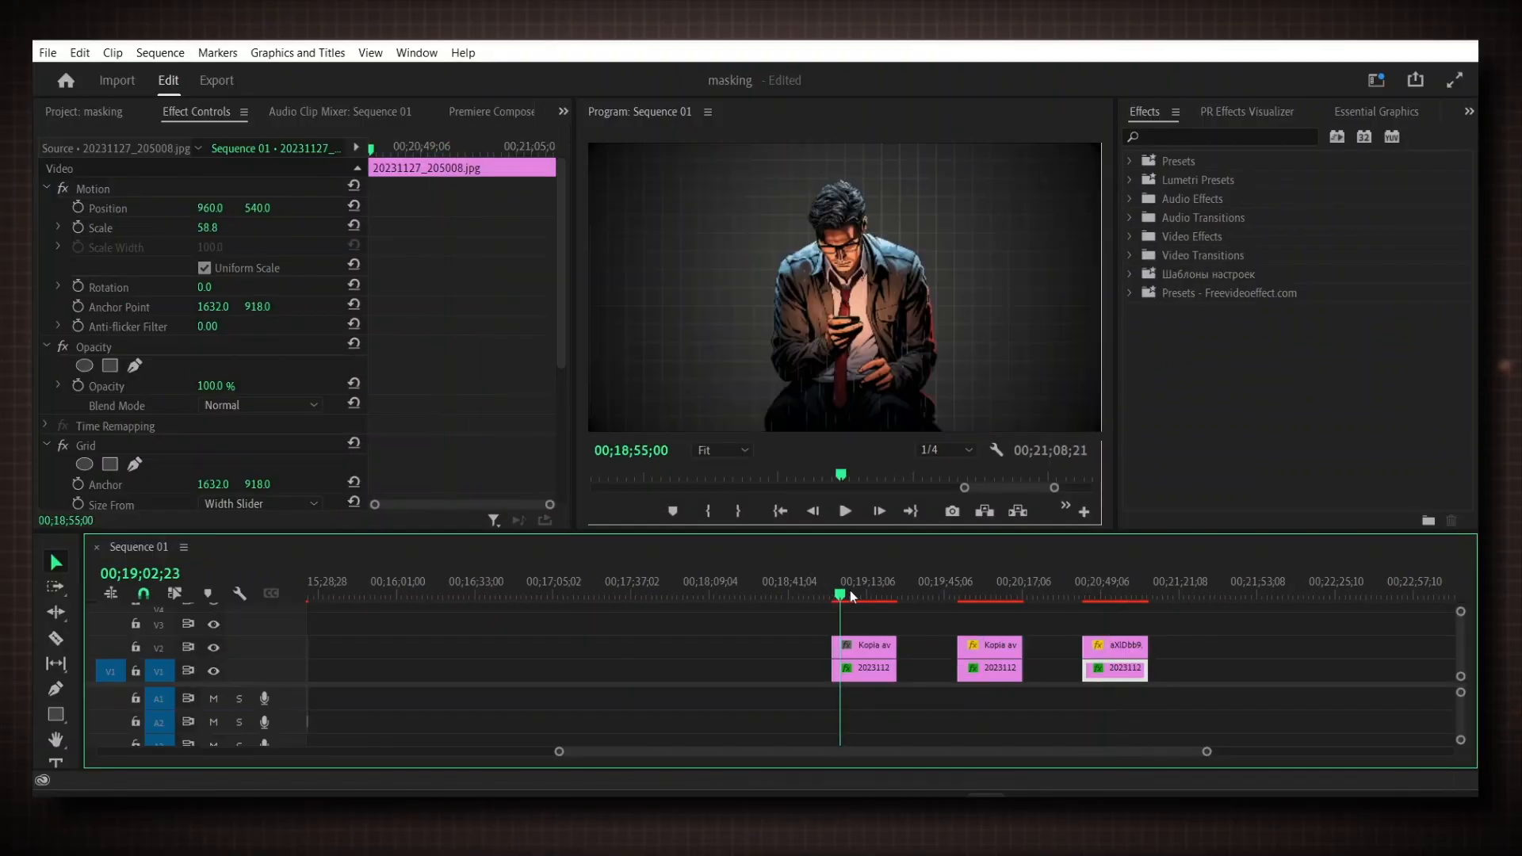
drag(850, 590, 866, 591)
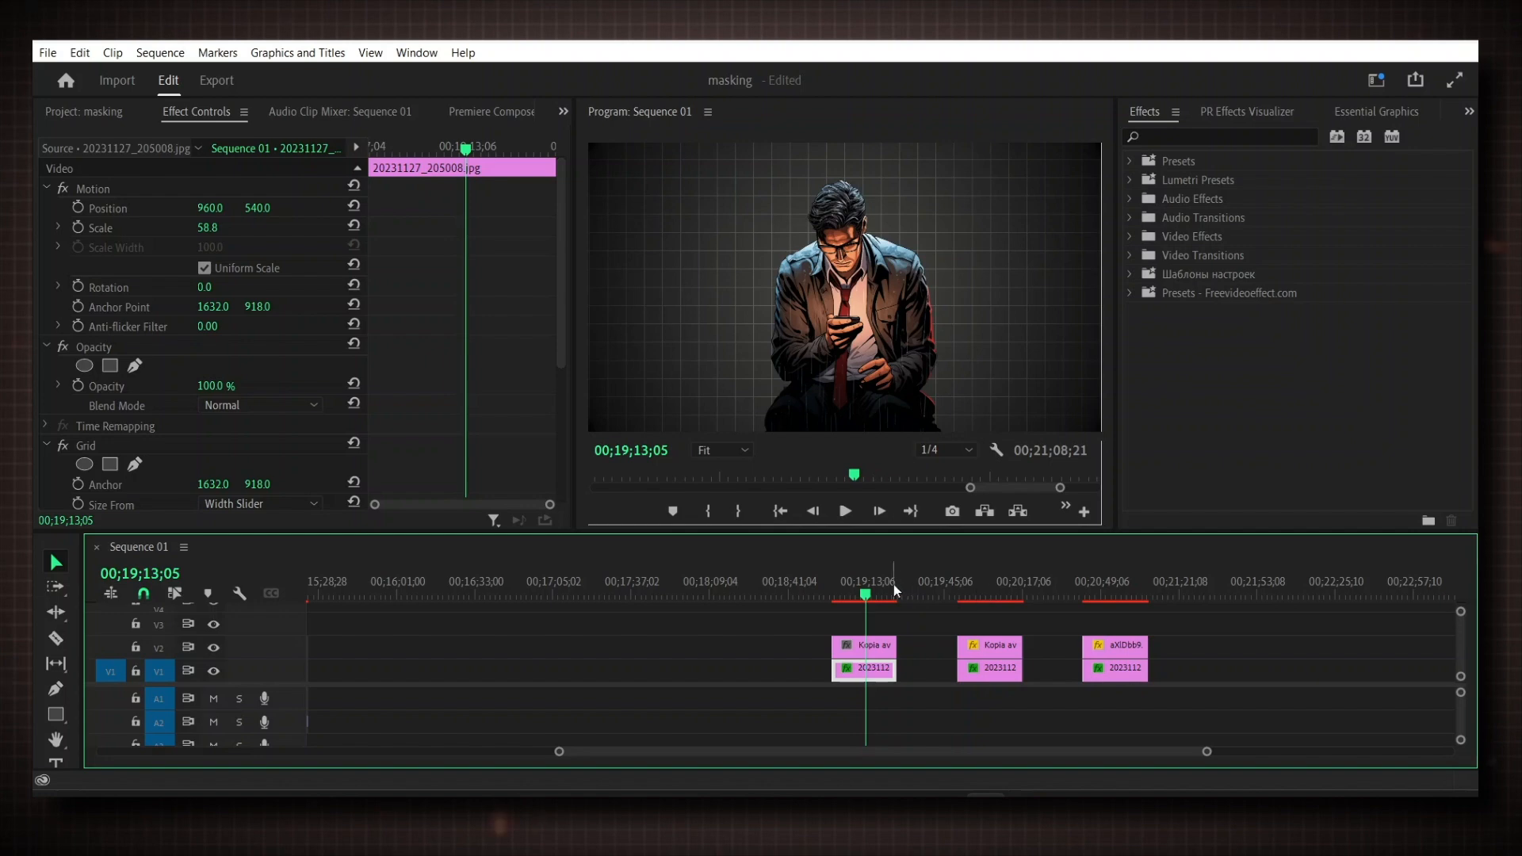
Select the first V2 clip, try a different opacity on it, and set its opacity to 100%.
click(864, 645)
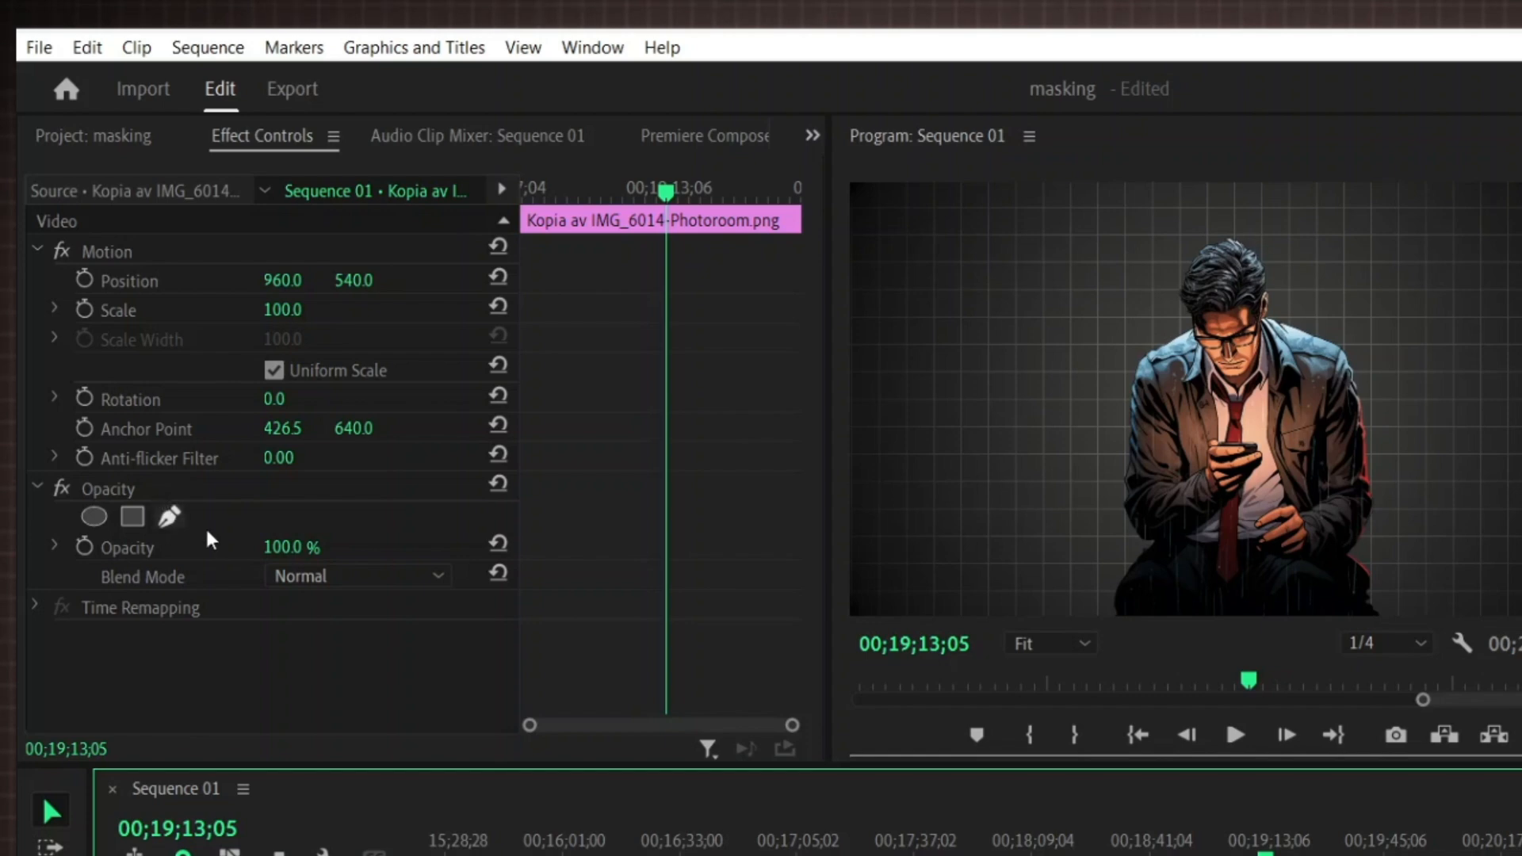
mouse_move(292, 547)
mouse_down()
mouse_move(206, 547)
mouse_move(318, 548)
mouse_up()
click(300, 547)
text(100)
key(Return)
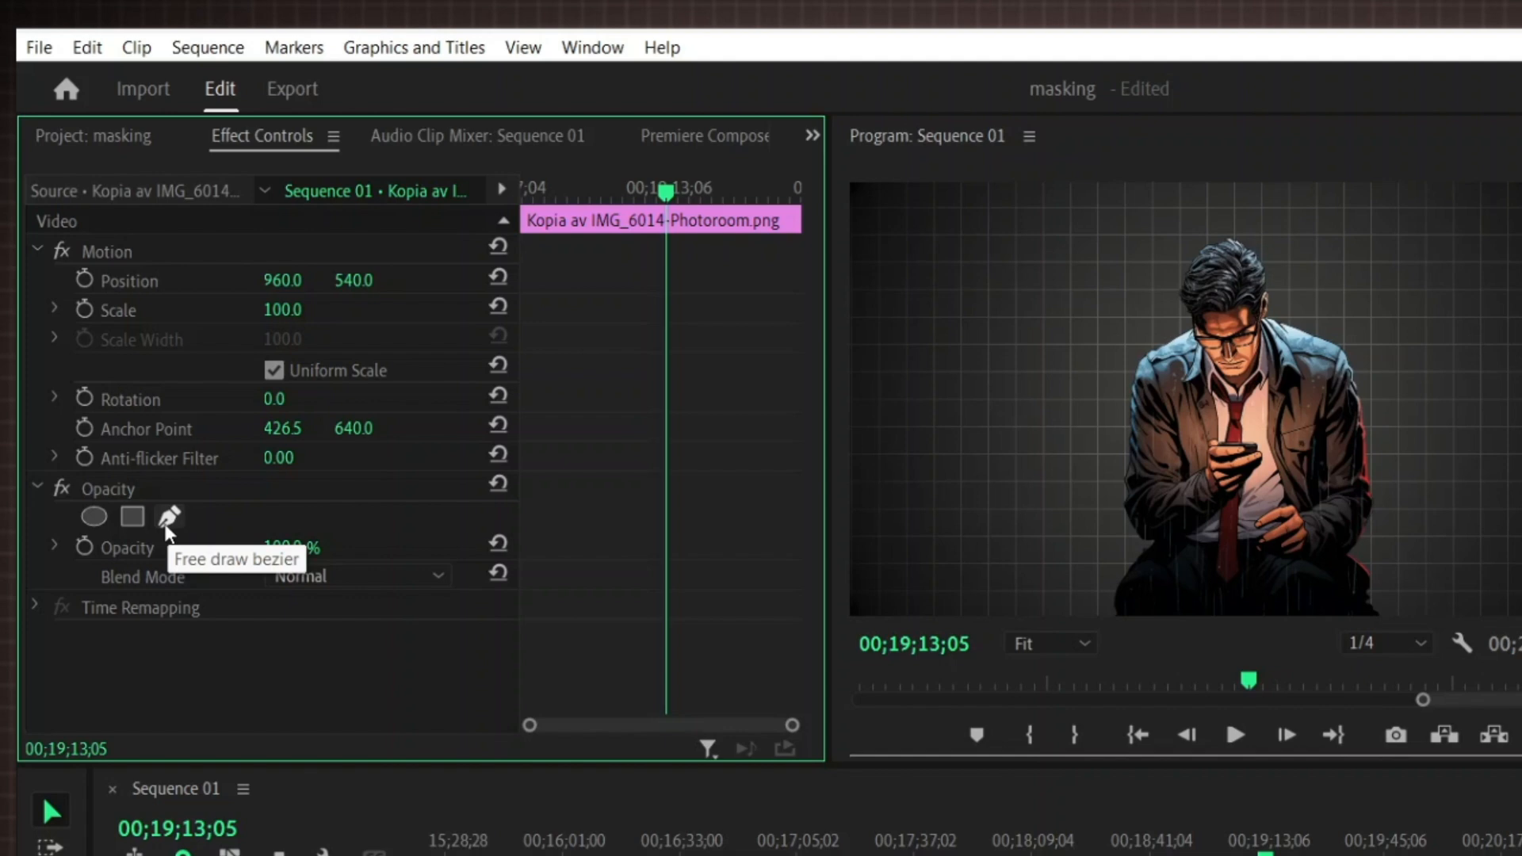
Add a four-point polygon mask to the clip's opacity, widen it across the man's shoulders and chest, and invert it.
click(131, 517)
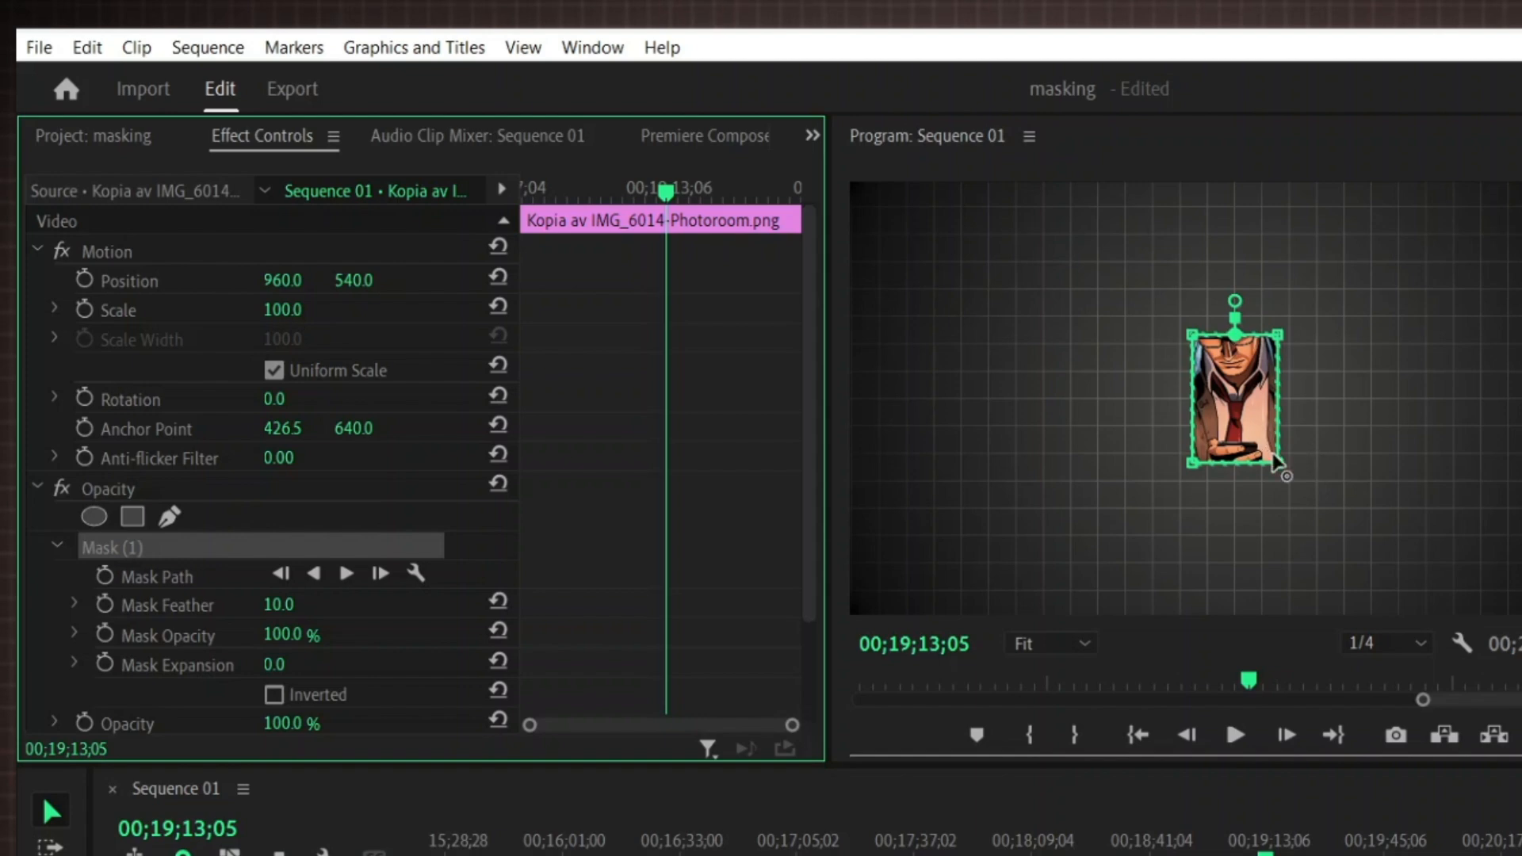
drag(1284, 461, 1374, 470)
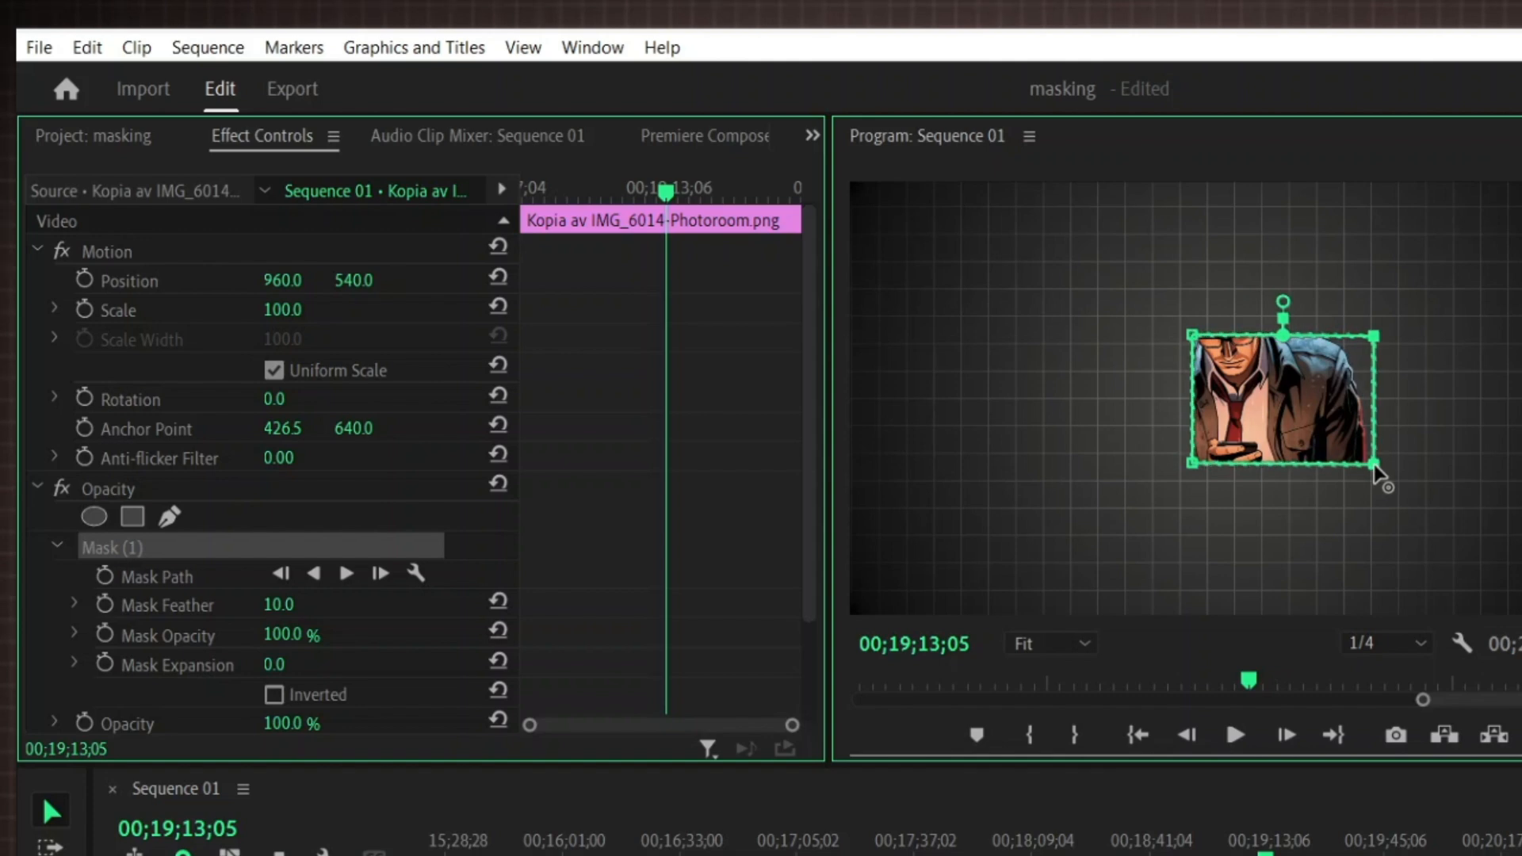
drag(1098, 445, 1089, 462)
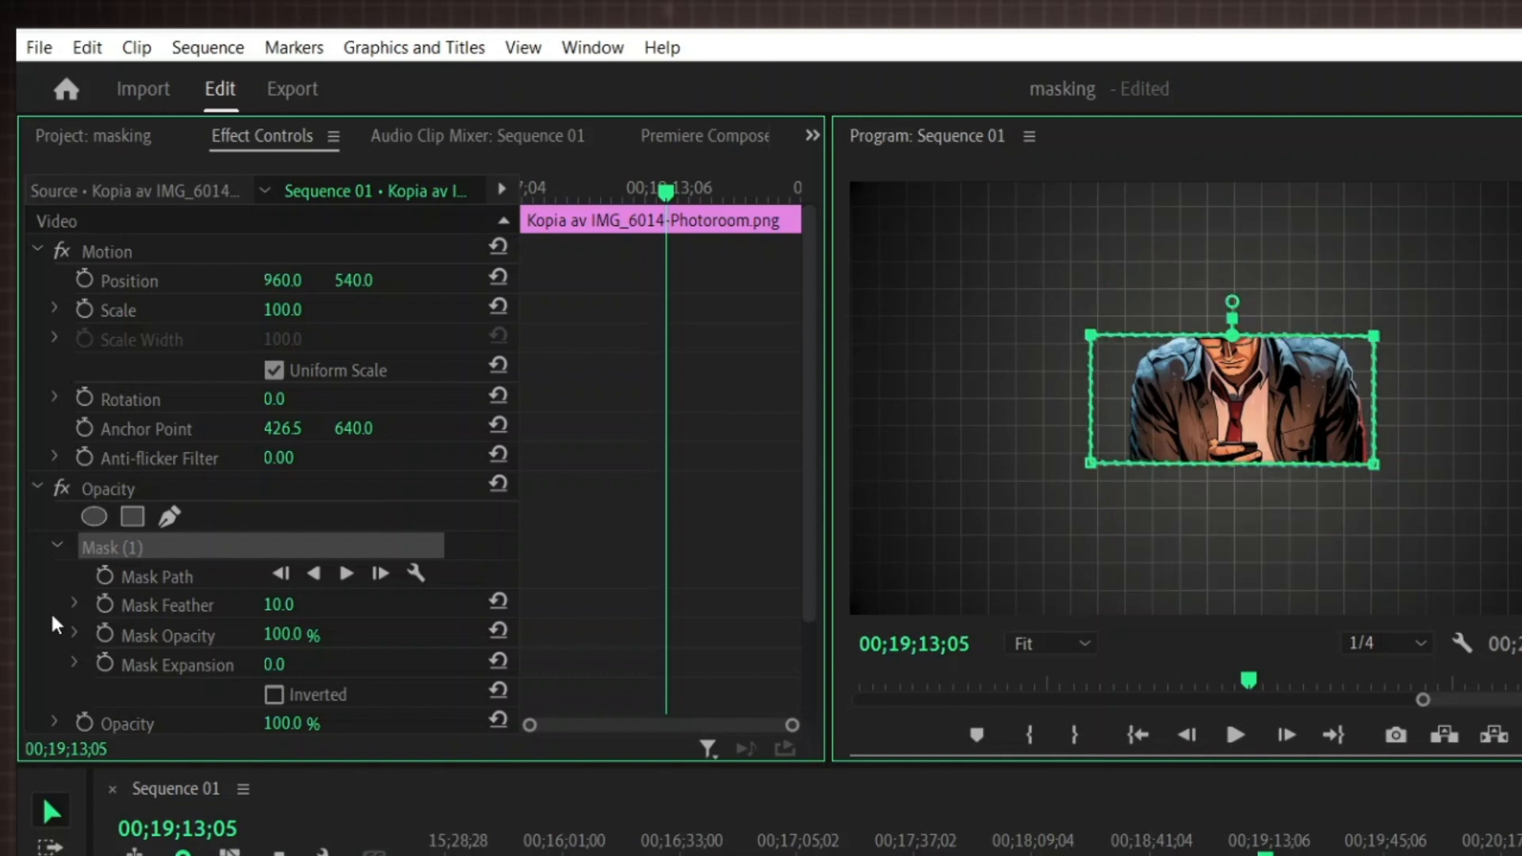
scroll(50, 587, down, 3)
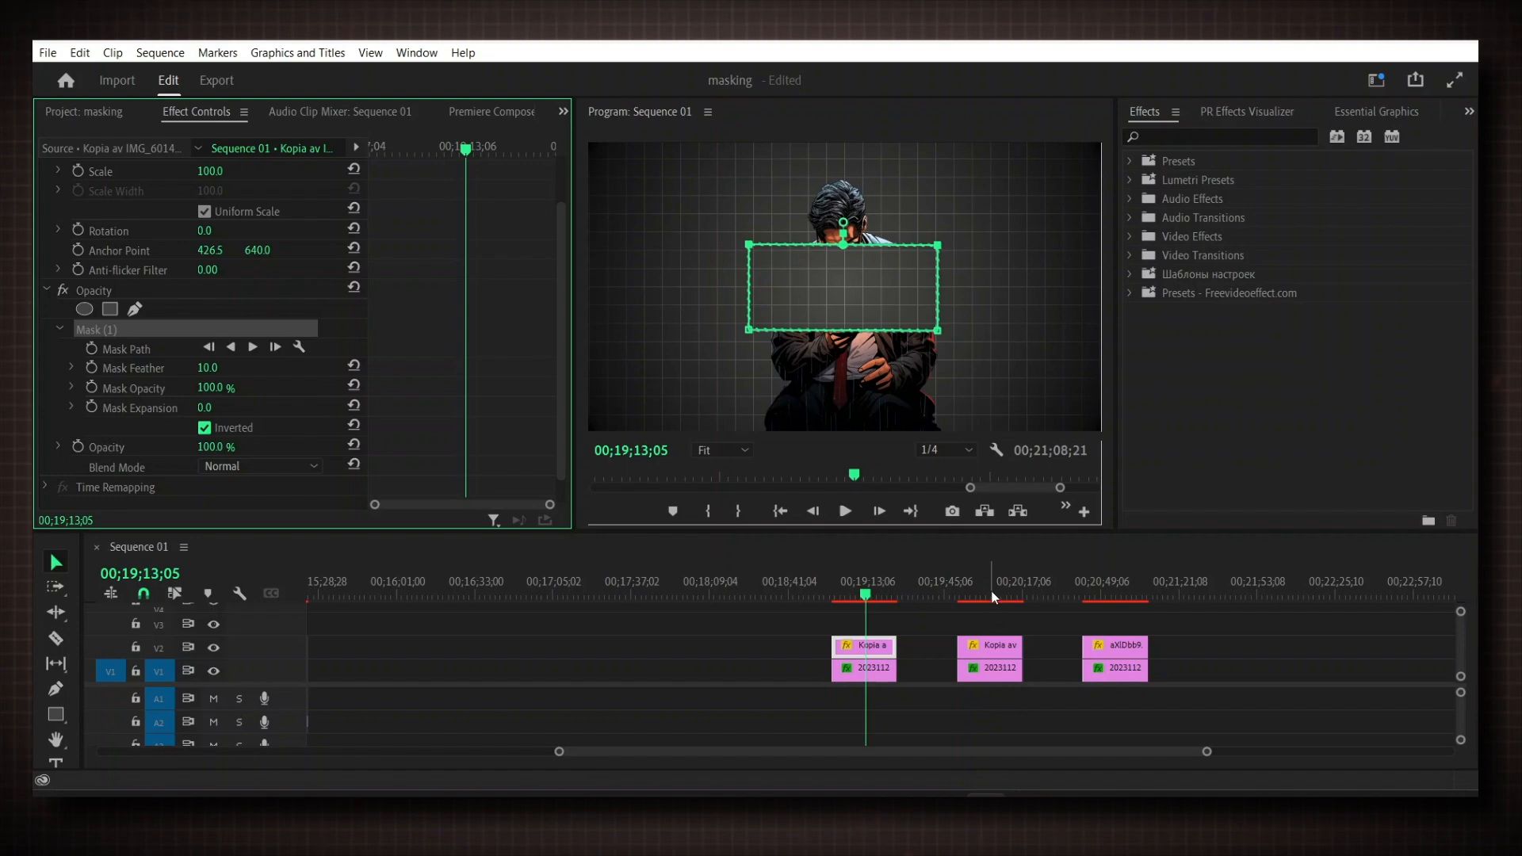
On the second V2 clip's Gaussian Blur, draw a closed four-point free bezier mask around the man's head.
click(993, 595)
click(991, 595)
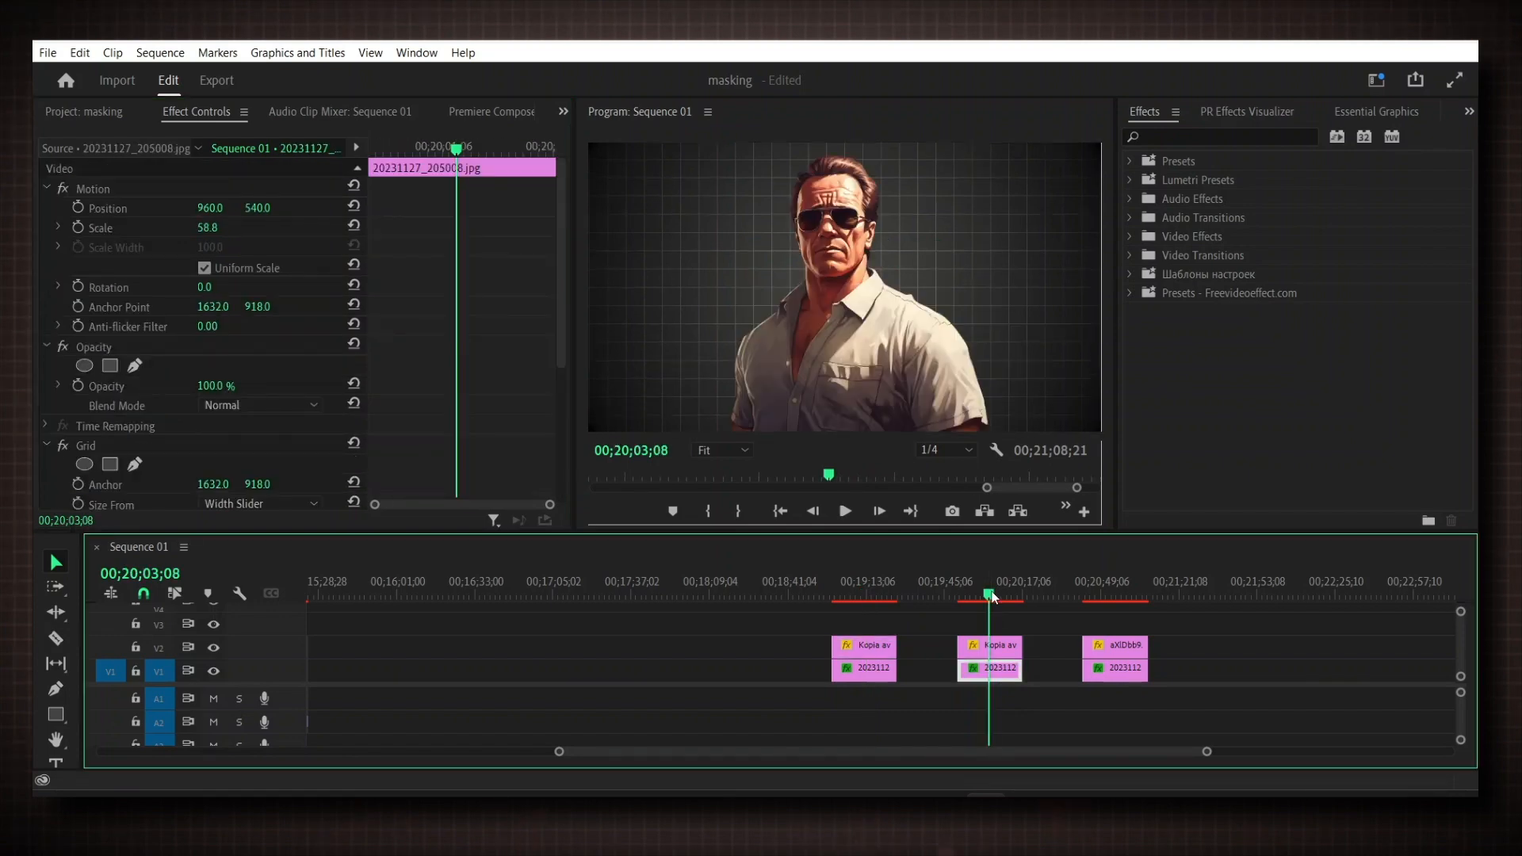
click(991, 646)
scroll(911, 402, down, 1)
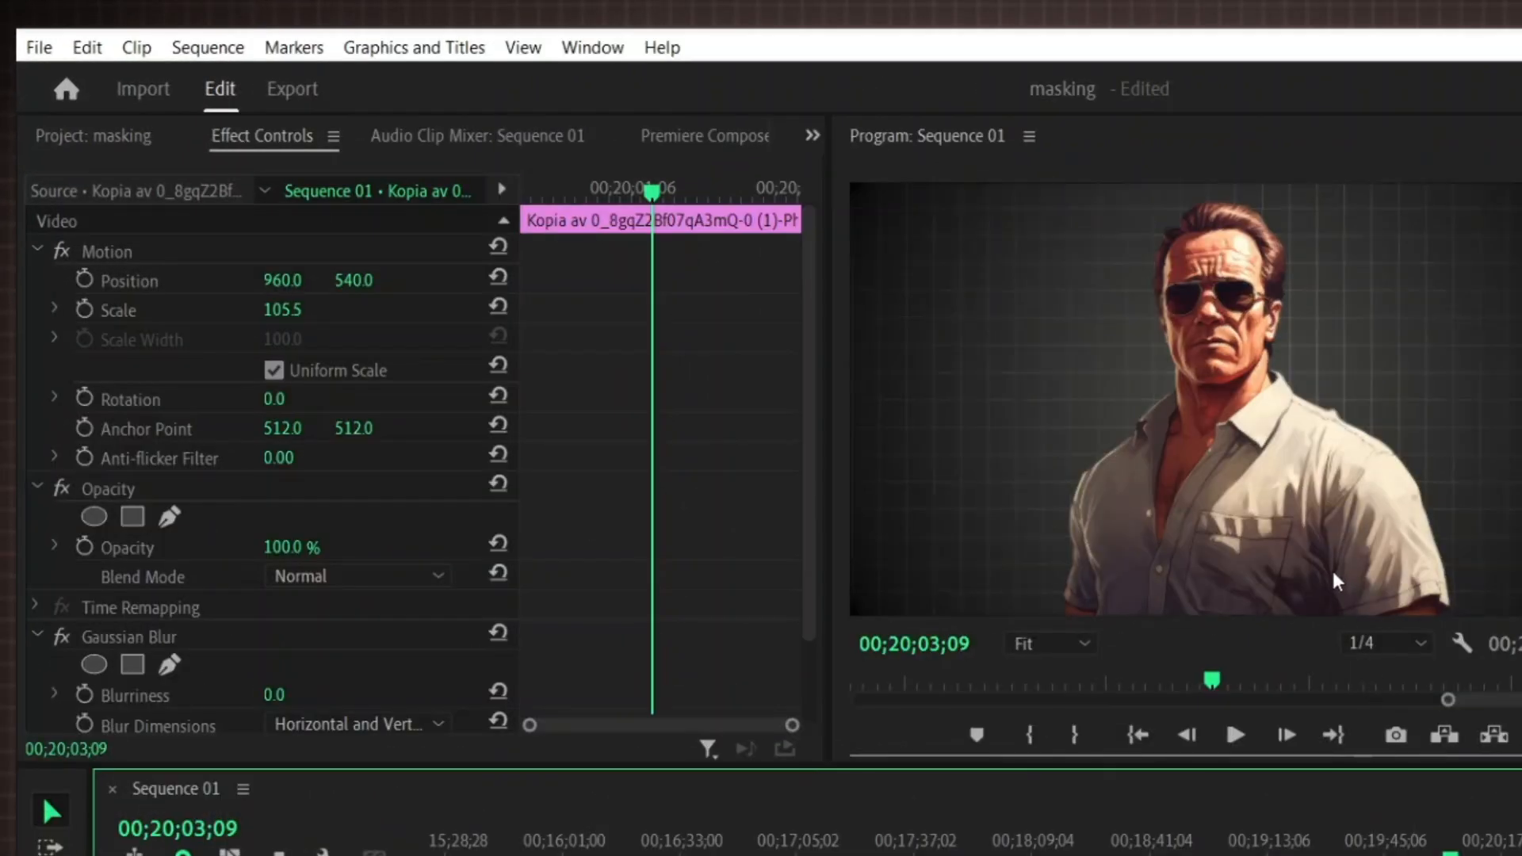
scroll(248, 619, down, 3)
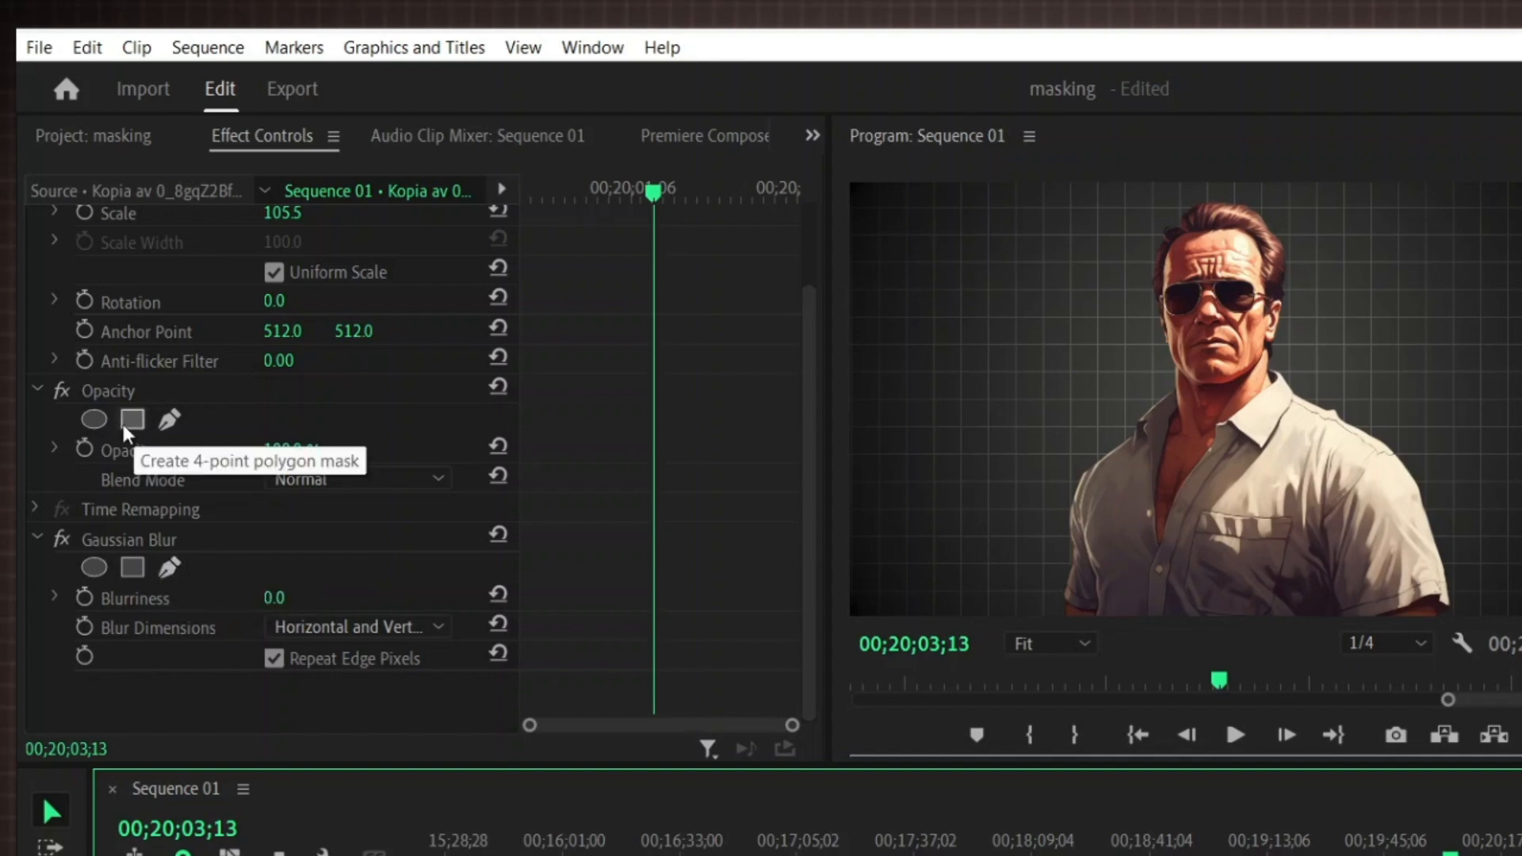
click(169, 568)
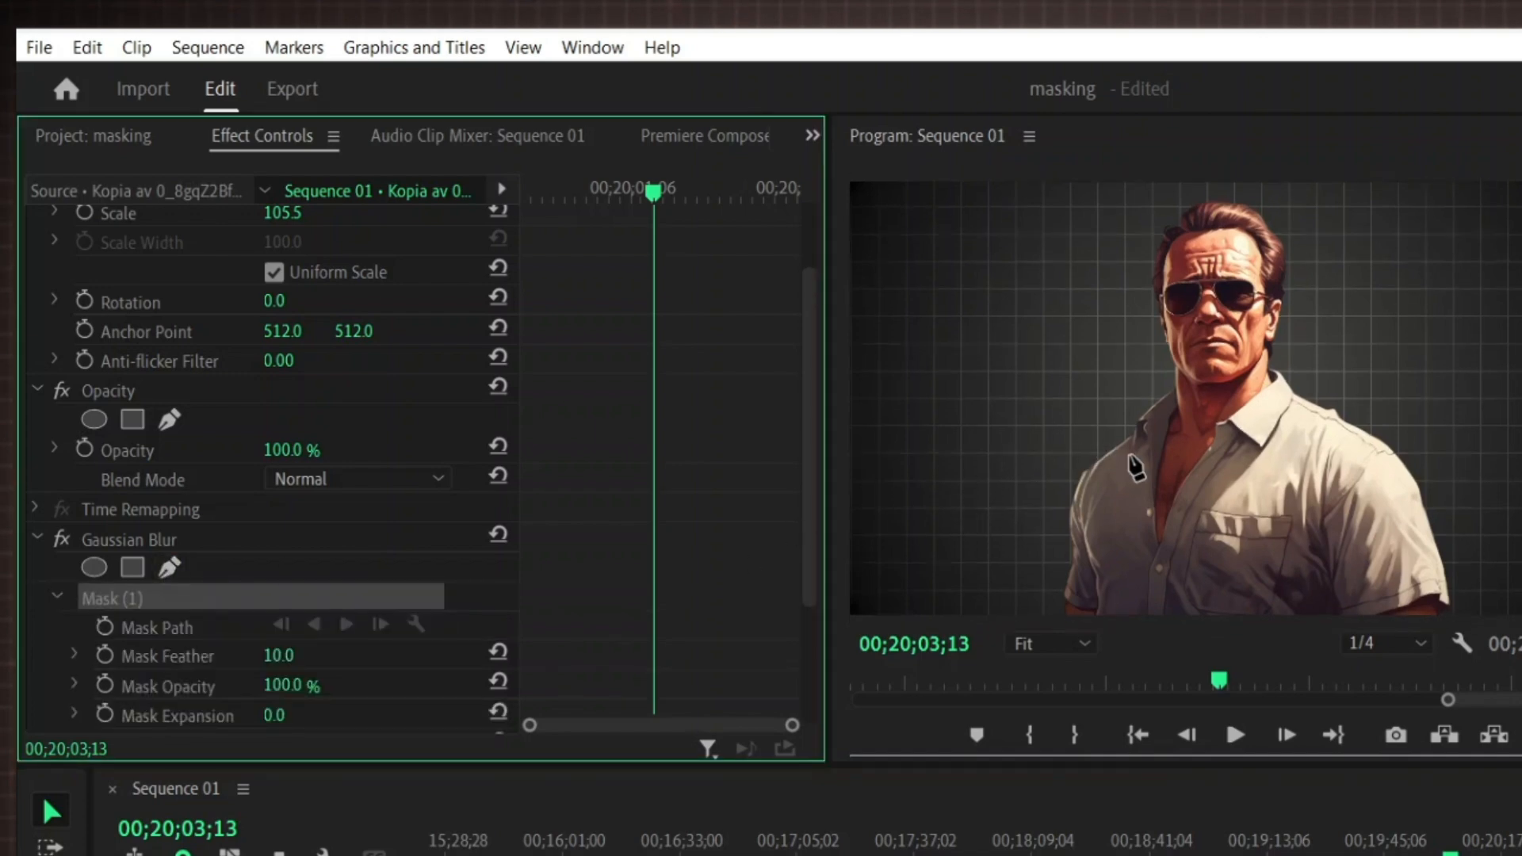
click(1115, 383)
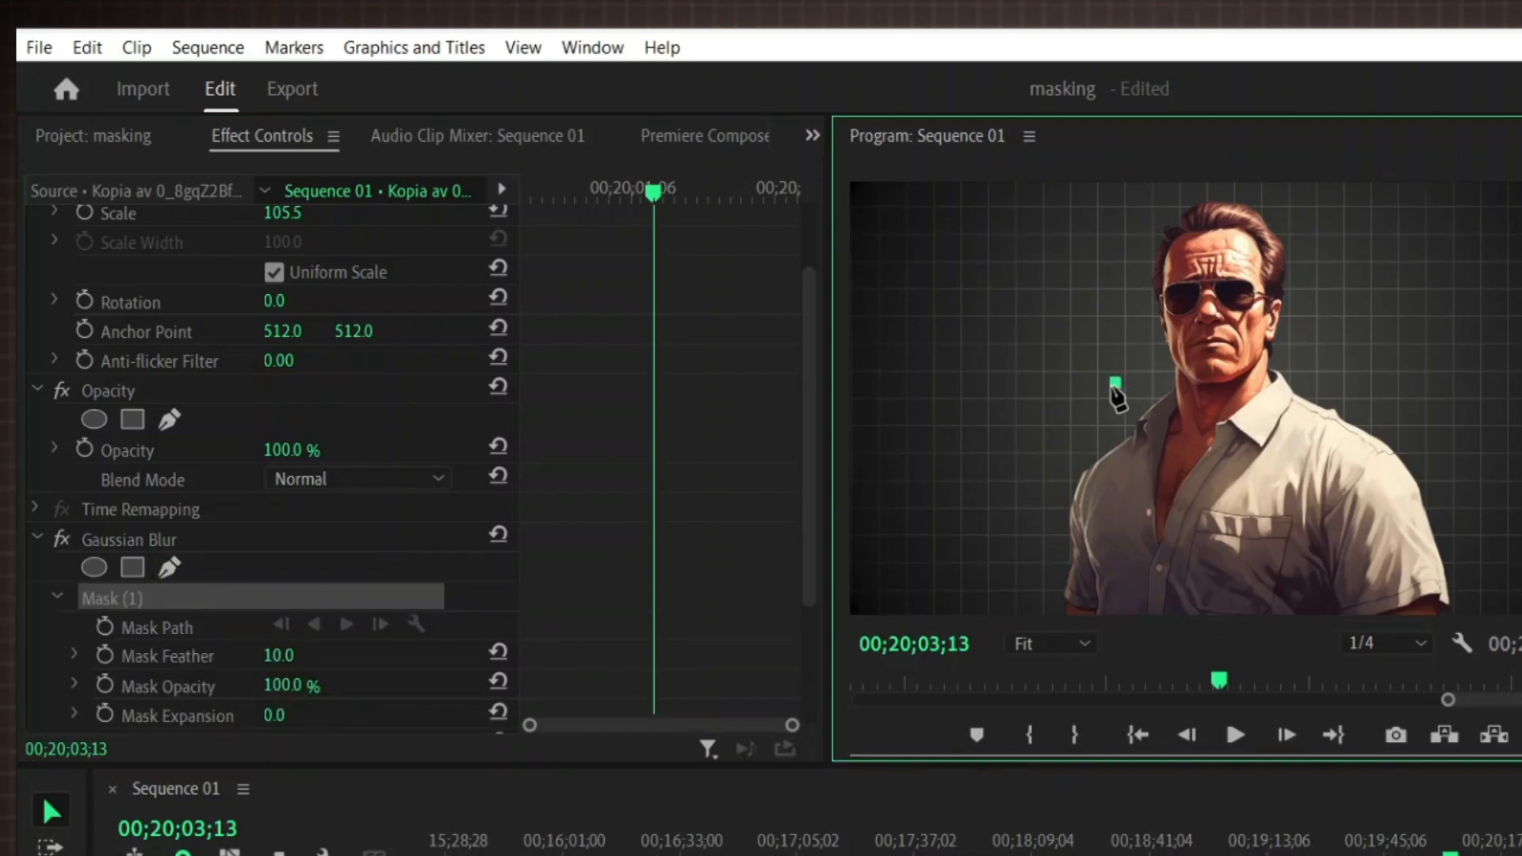
click(1319, 379)
click(1314, 188)
click(1114, 195)
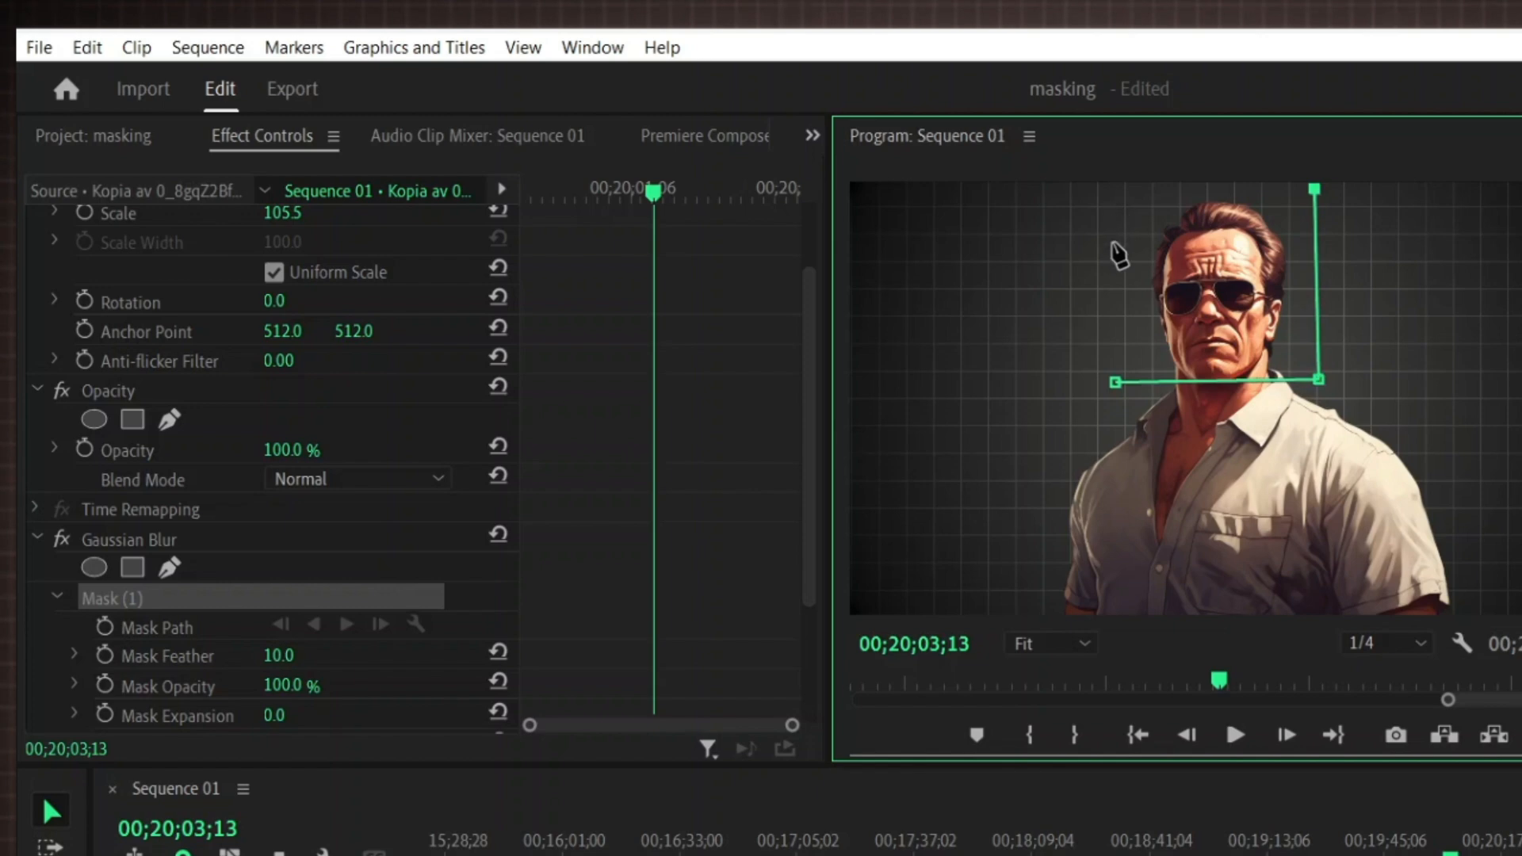
click(1117, 385)
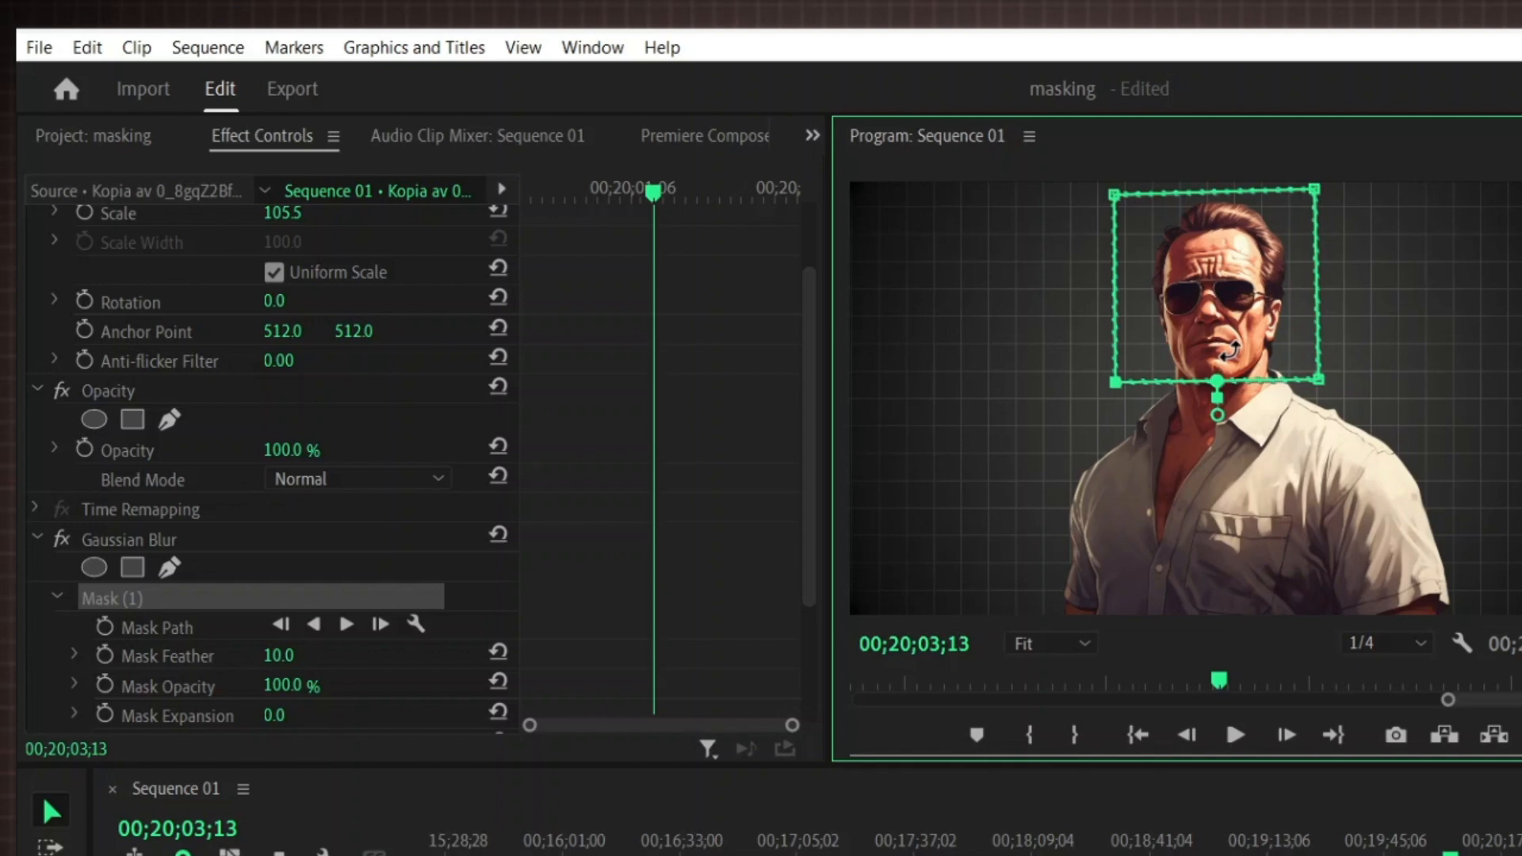
Set the Gaussian Blur's blurriness to 91 and invert its mask to blur everything except the head.
scroll(155, 509, down, 4)
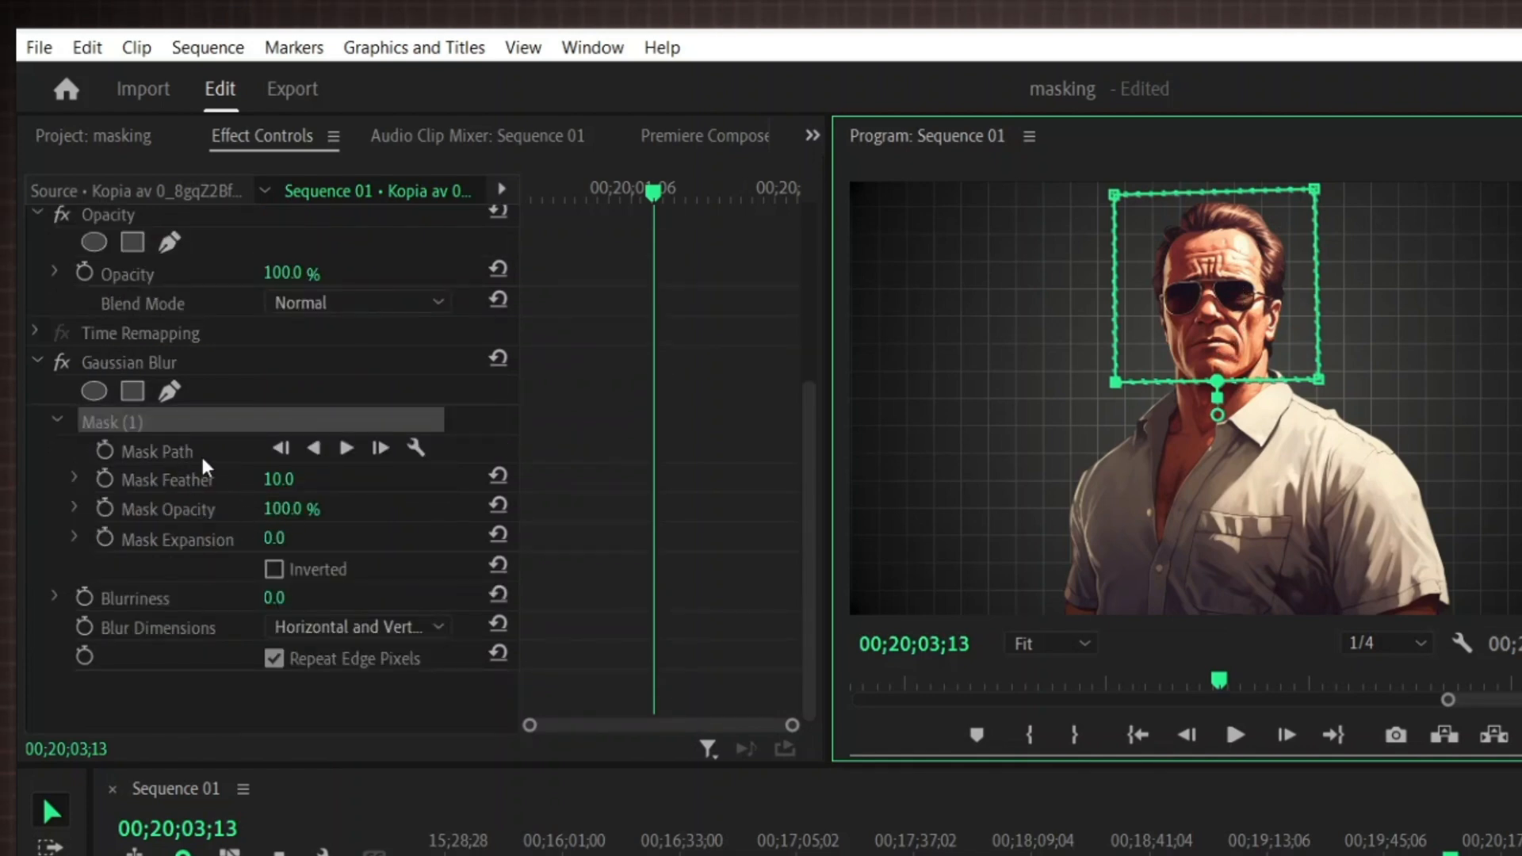
click(270, 598)
text(57)
key(Return)
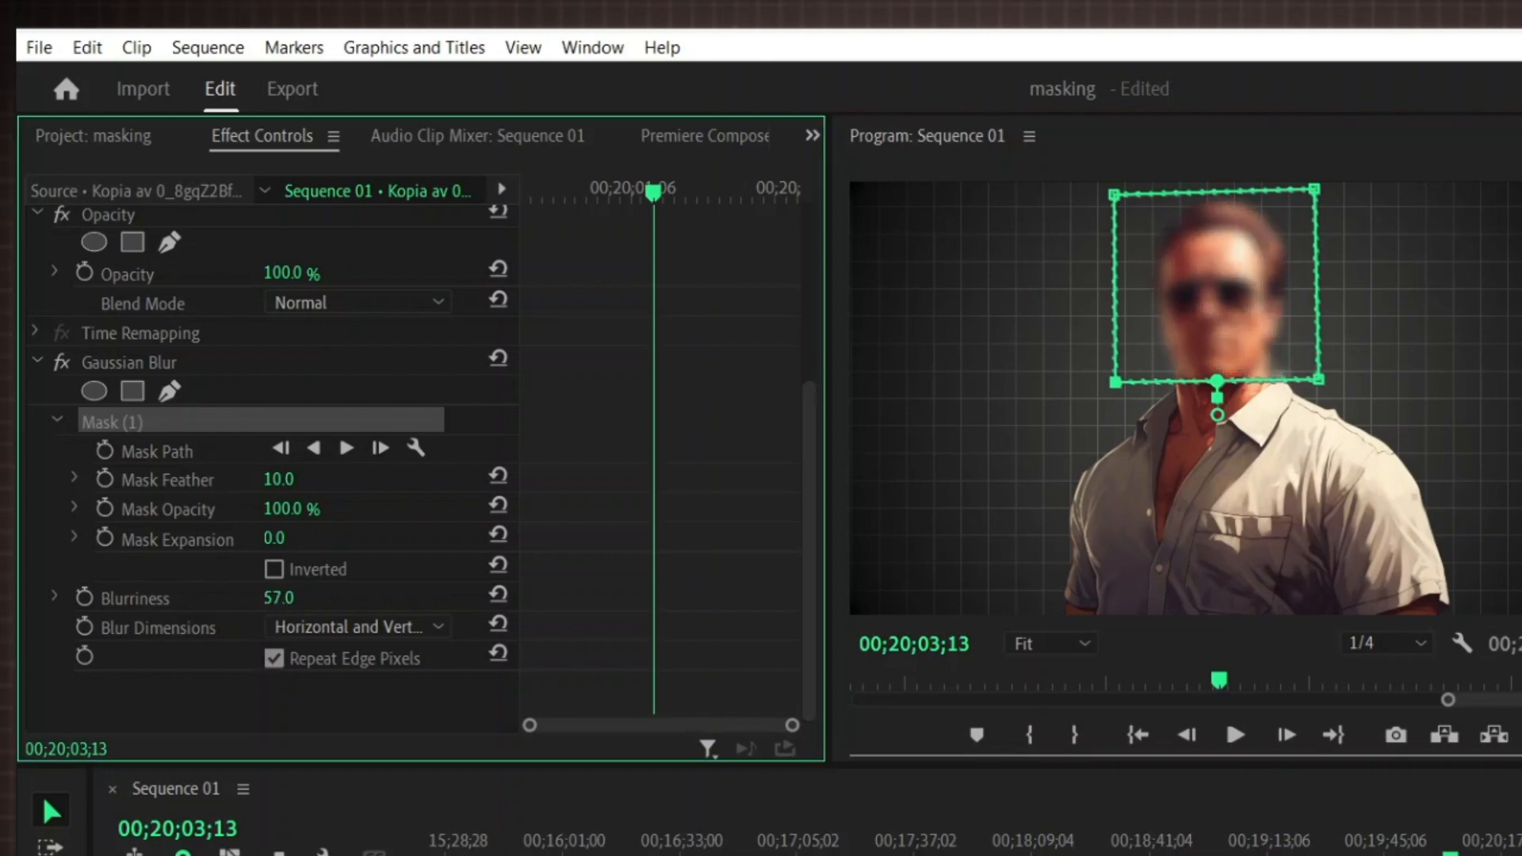
drag(300, 598, 303, 599)
drag(279, 600, 326, 600)
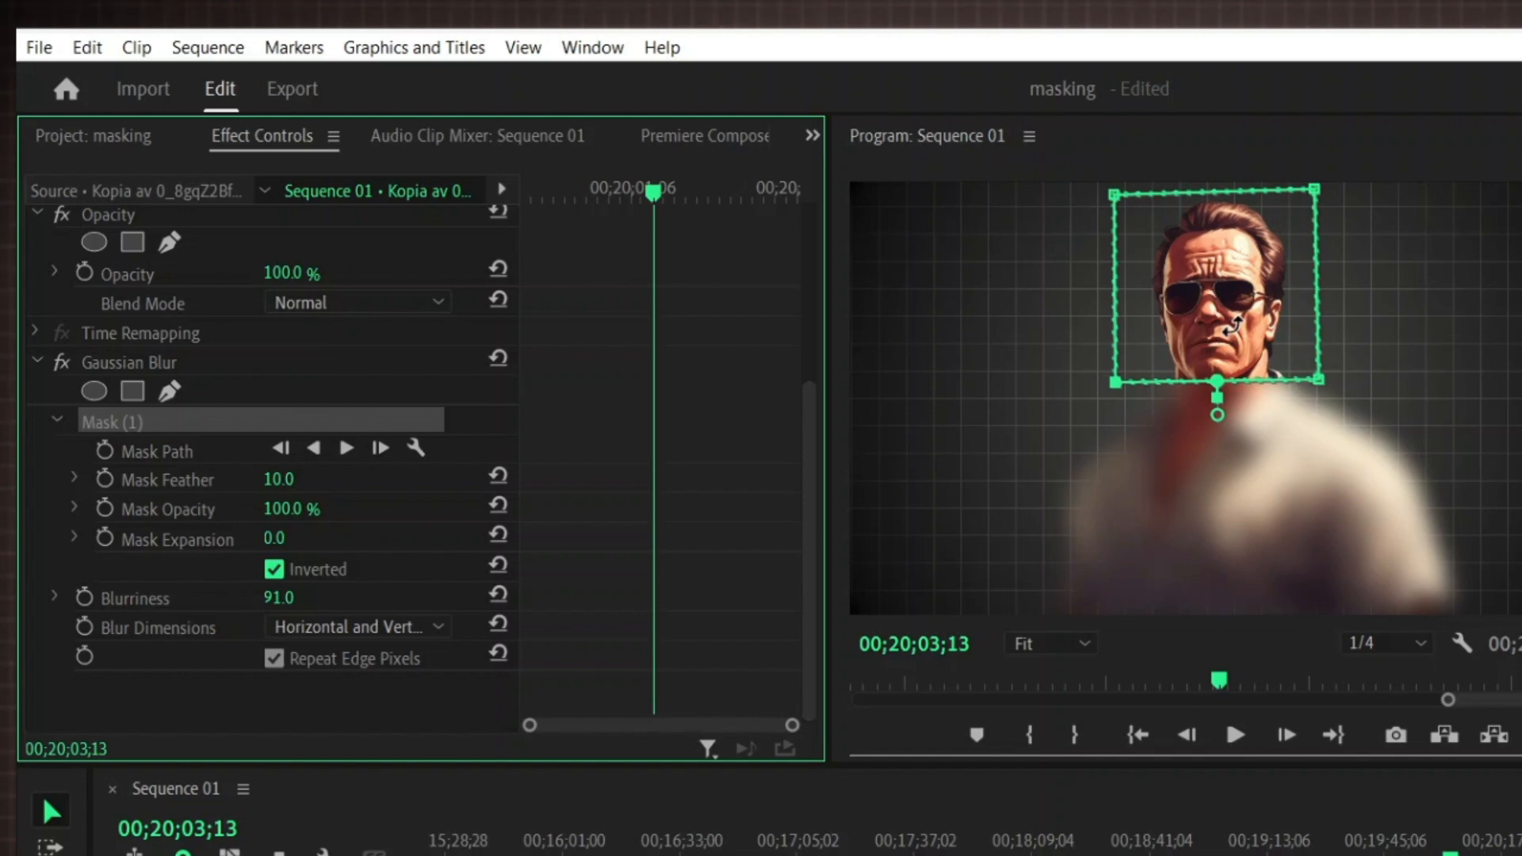
click(273, 568)
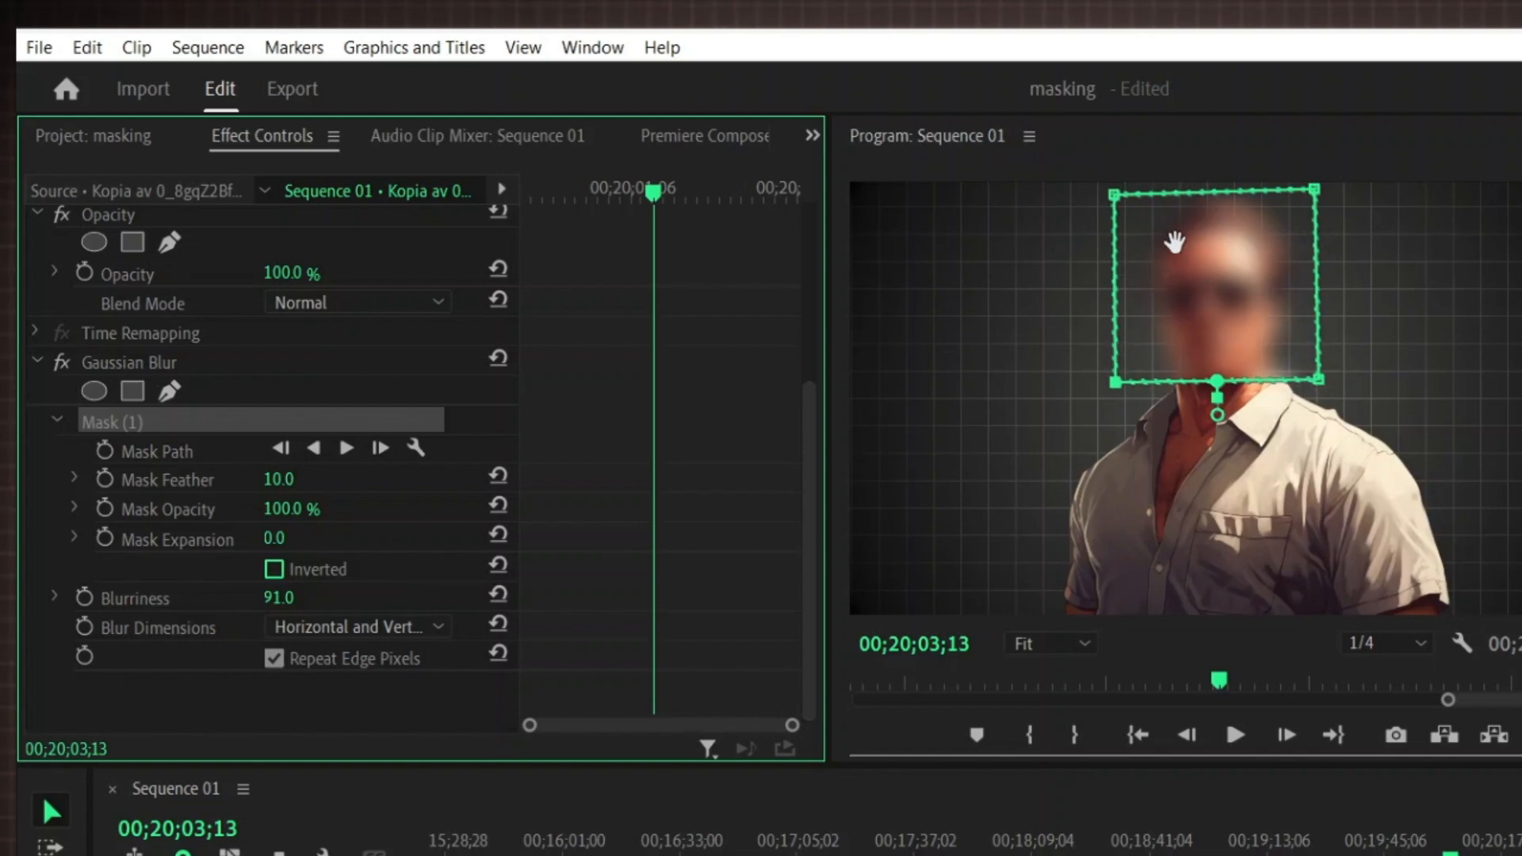
click(273, 568)
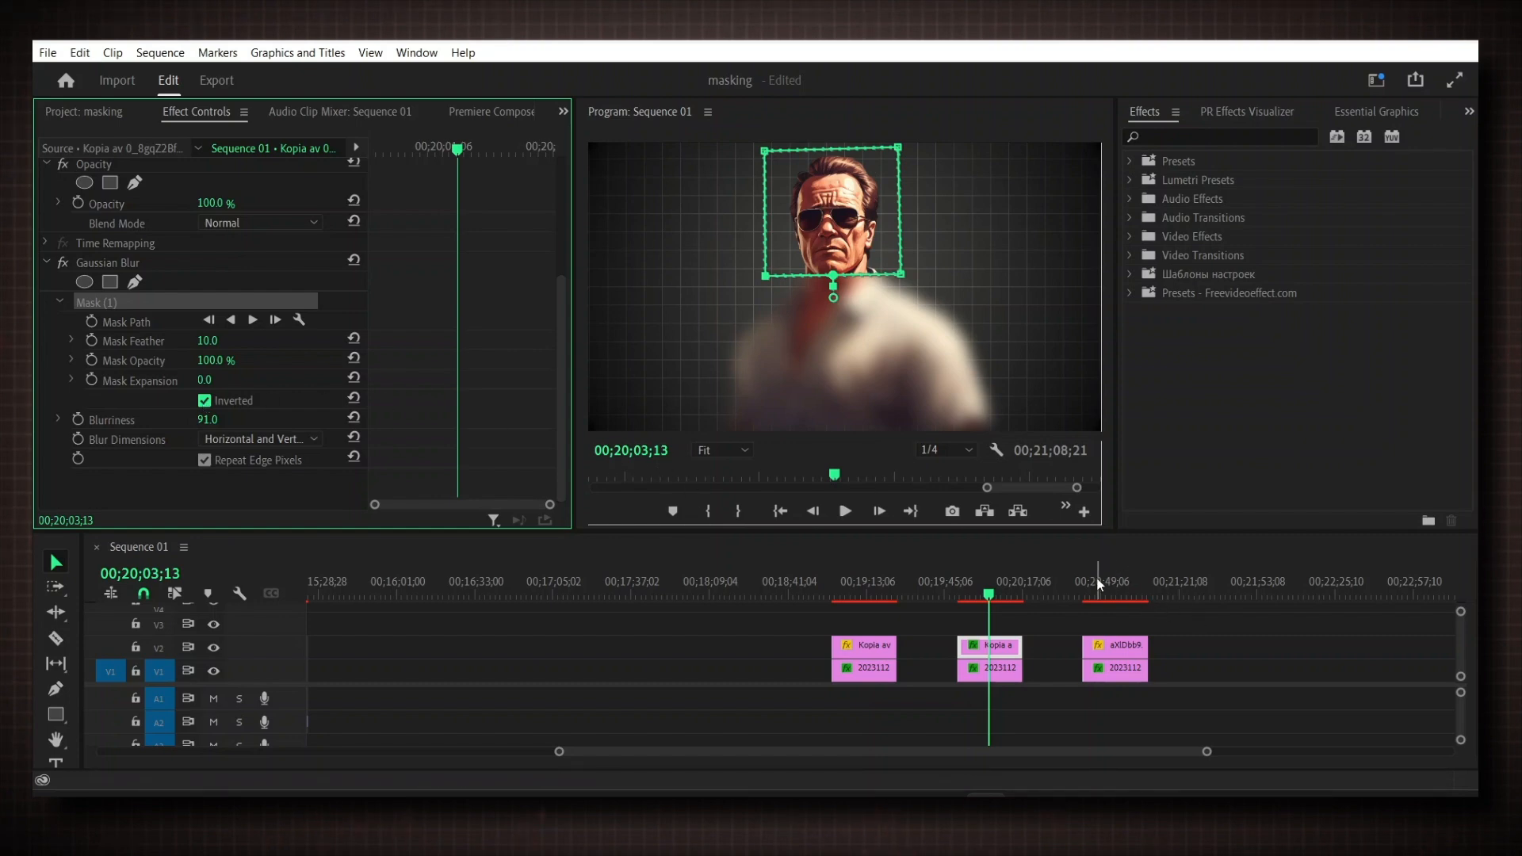
Apply the Tint video effect to the third V2 clip, aXlDbb9.png.
click(1111, 588)
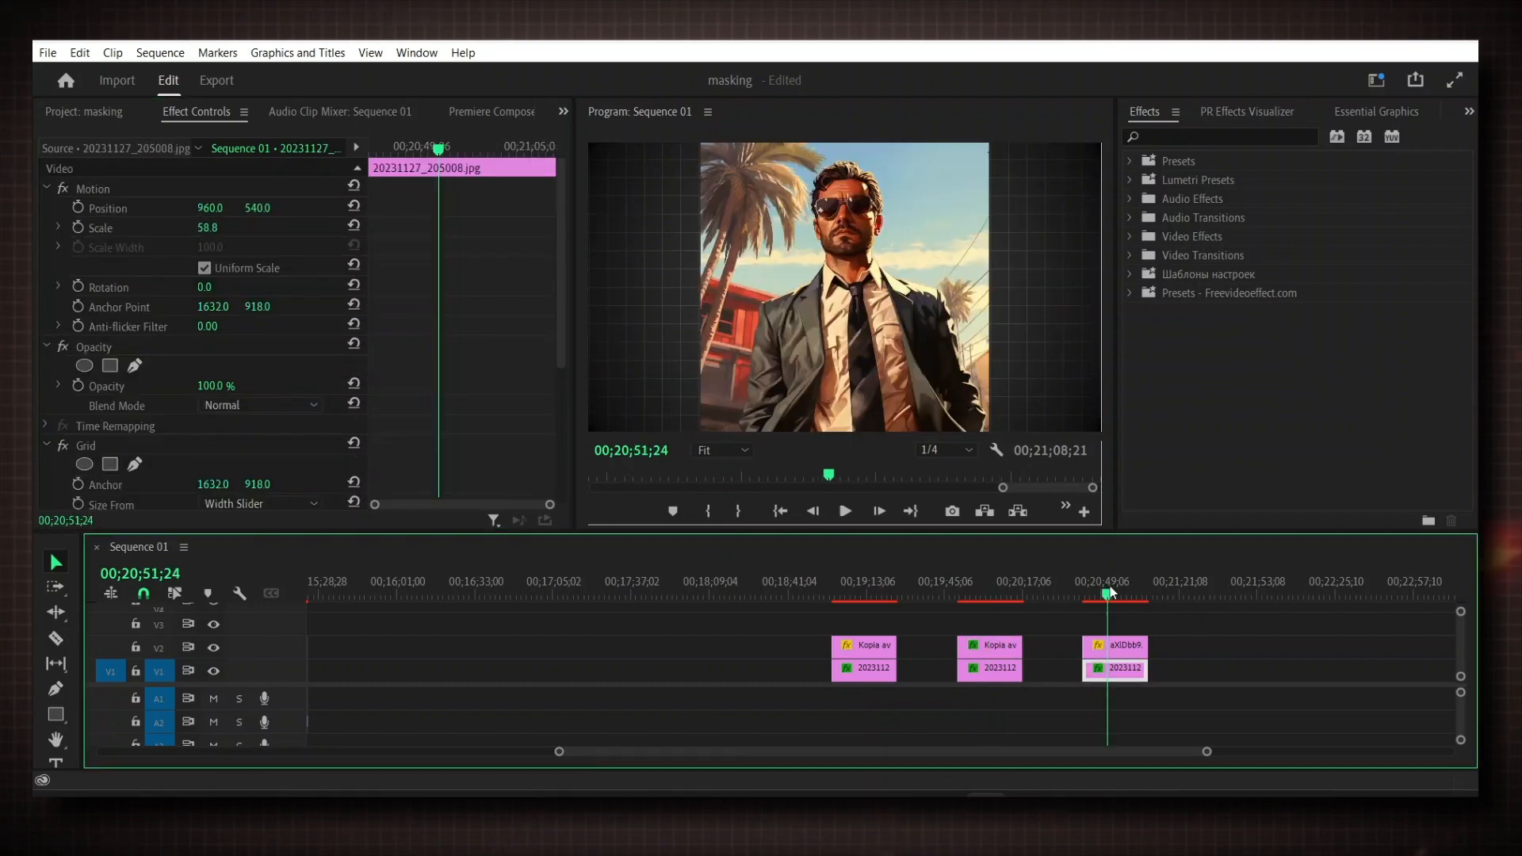
click(1132, 646)
key(alt+space)
text(tint)
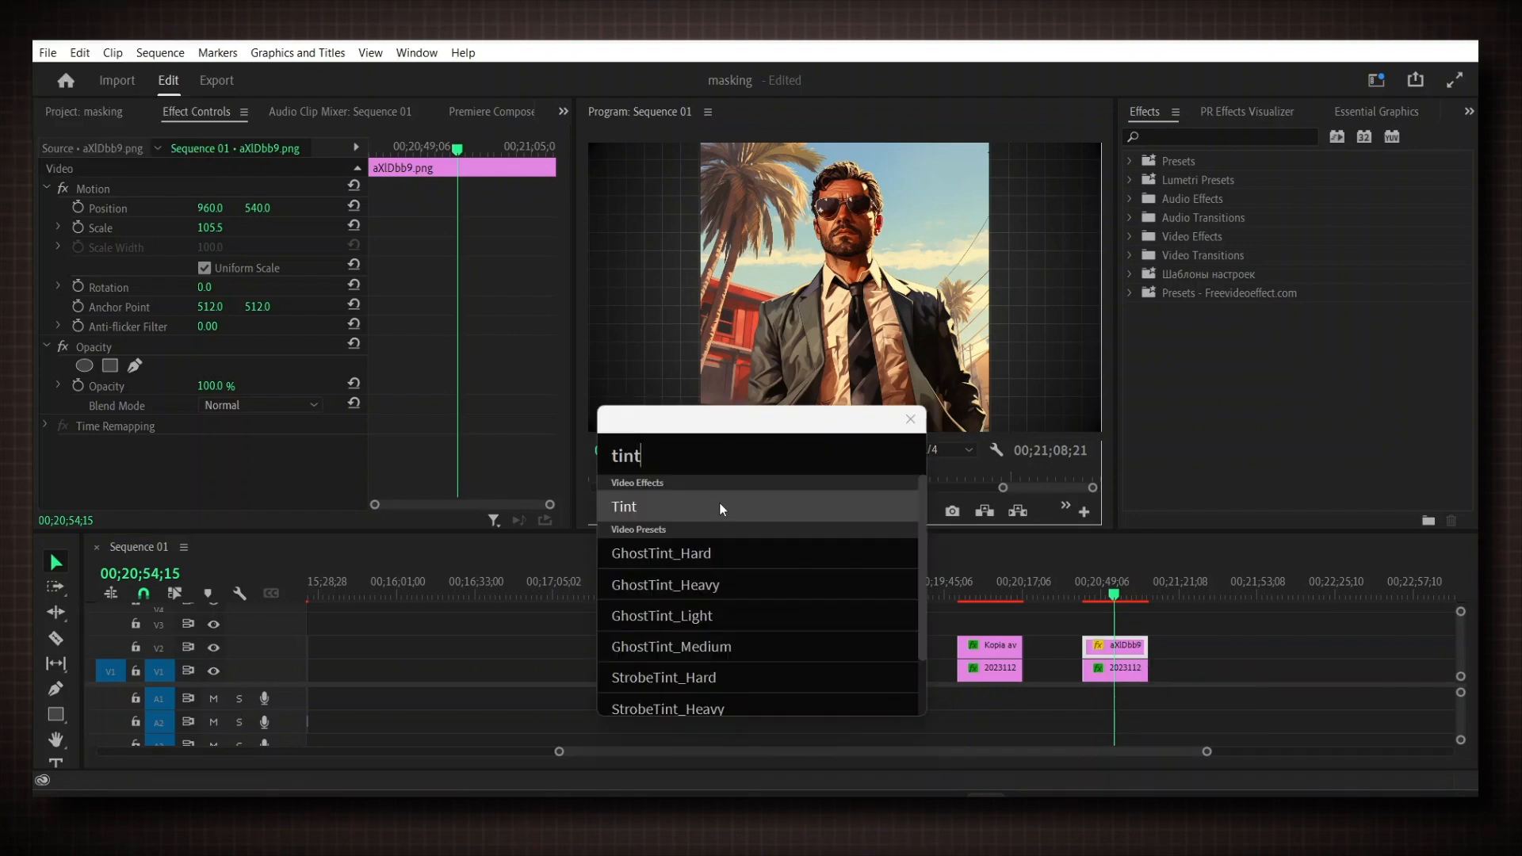
key(Return)
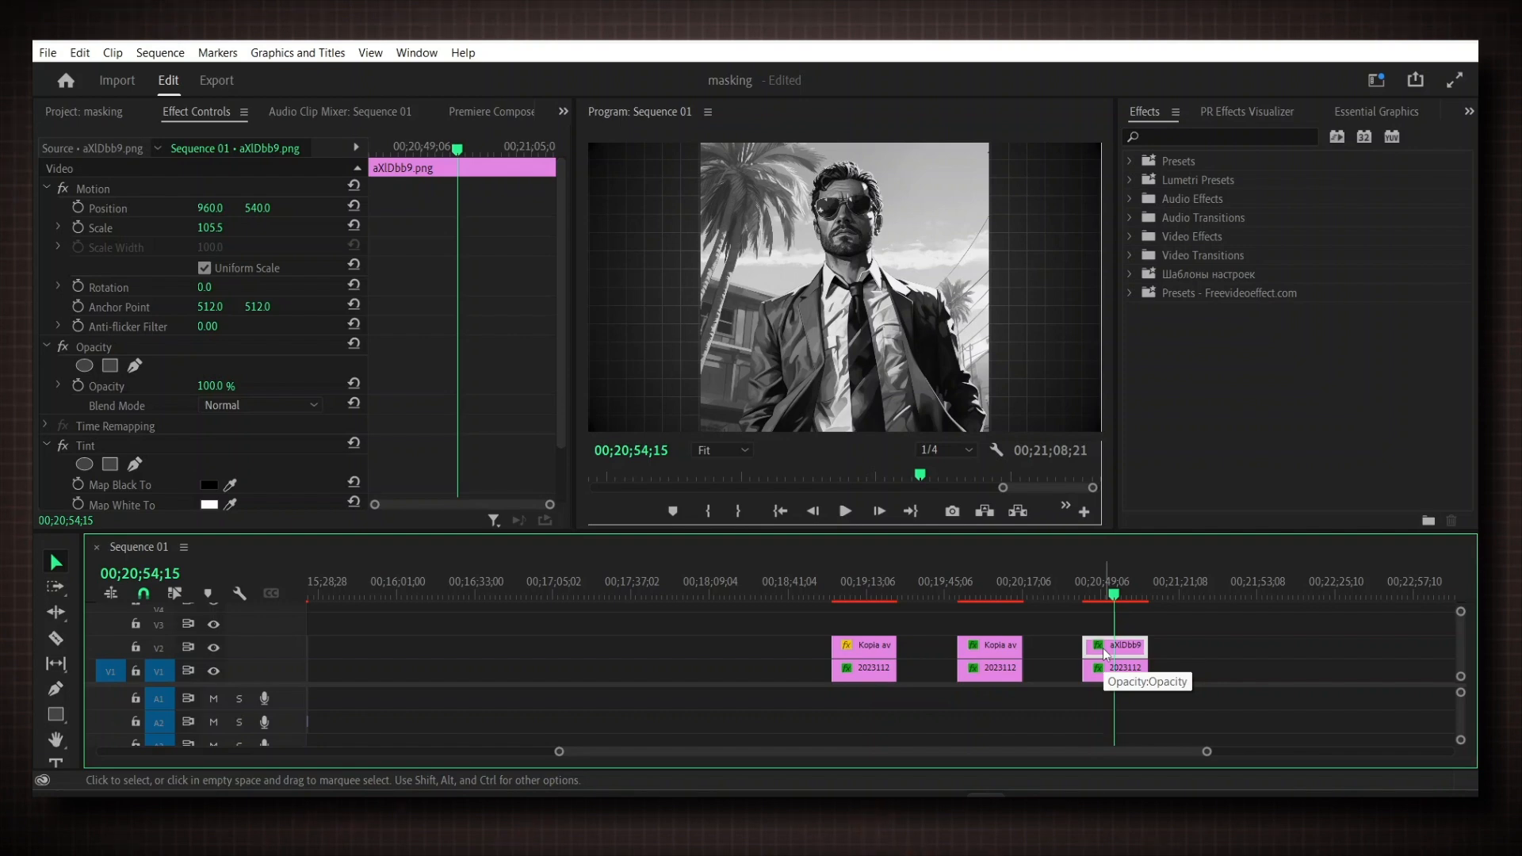
Add an ellipse mask to the Tint effect and enlarge it around the man's head and upper chest.
scroll(133, 379, down, 3)
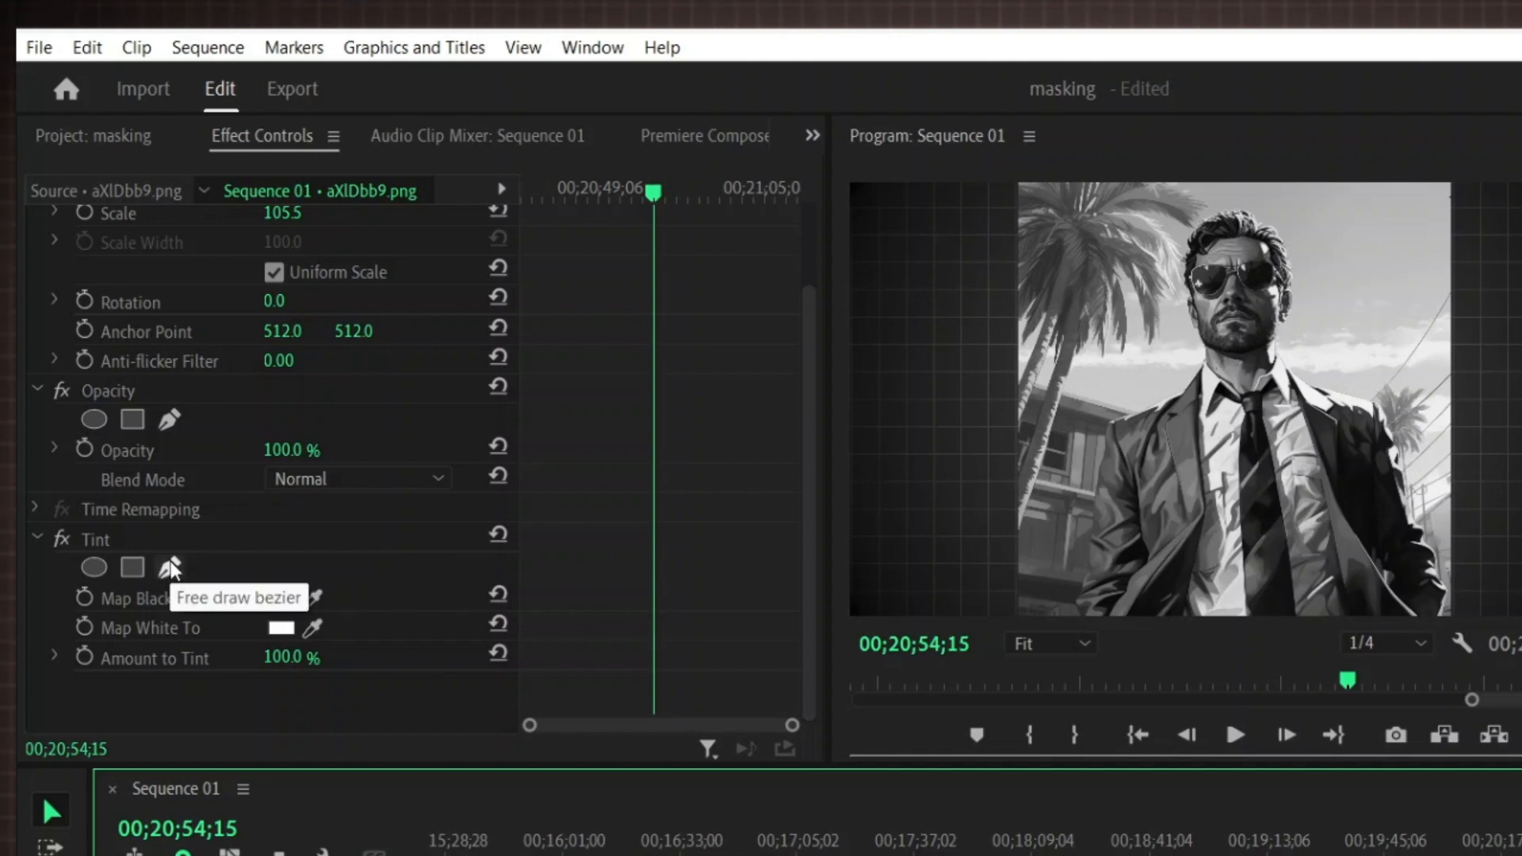
click(90, 569)
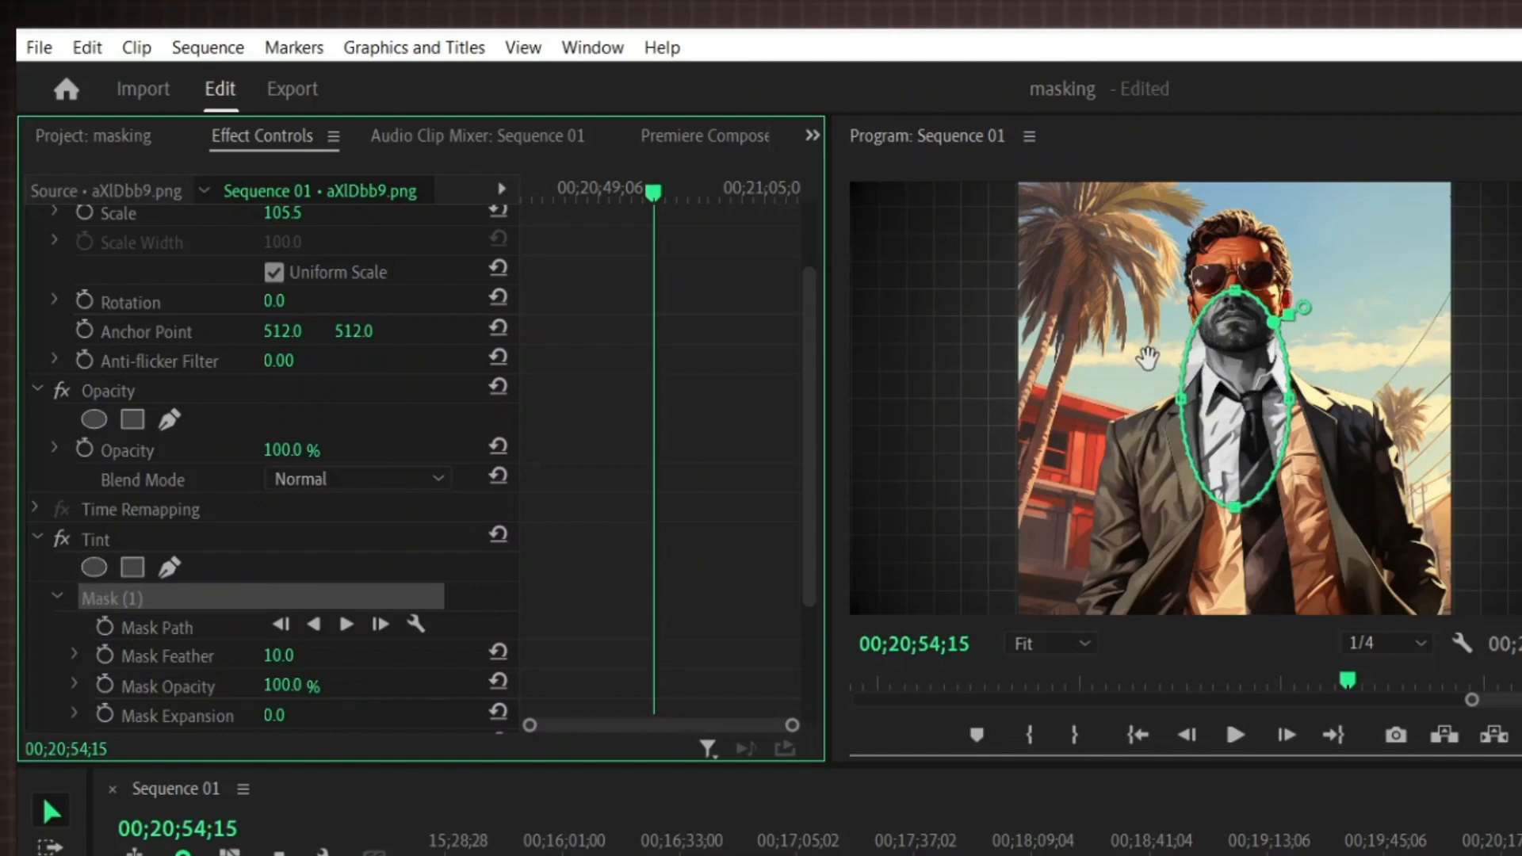
click(1308, 411)
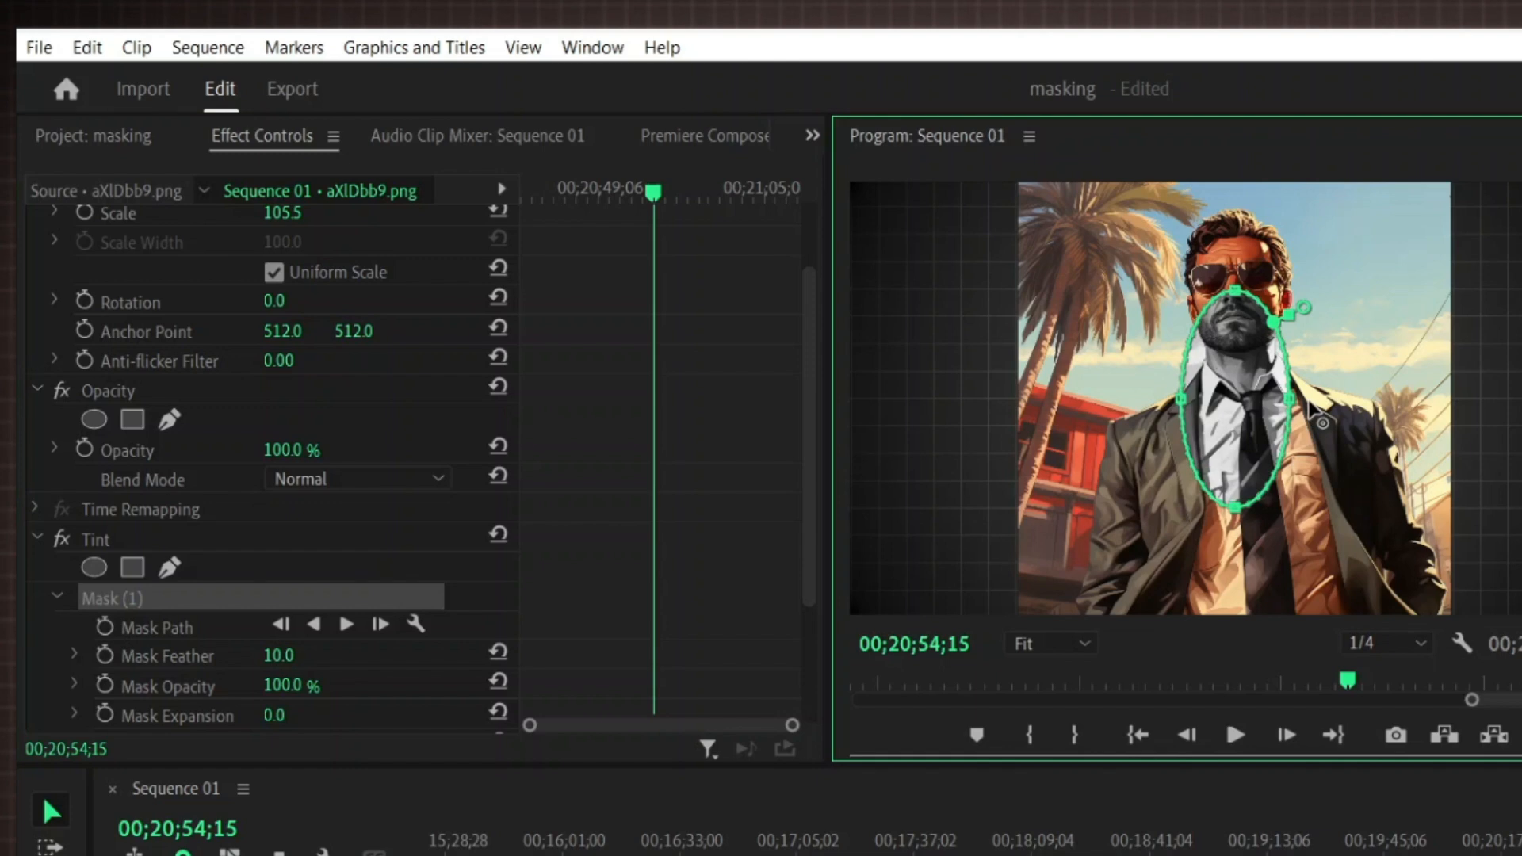
drag(1308, 403, 1311, 403)
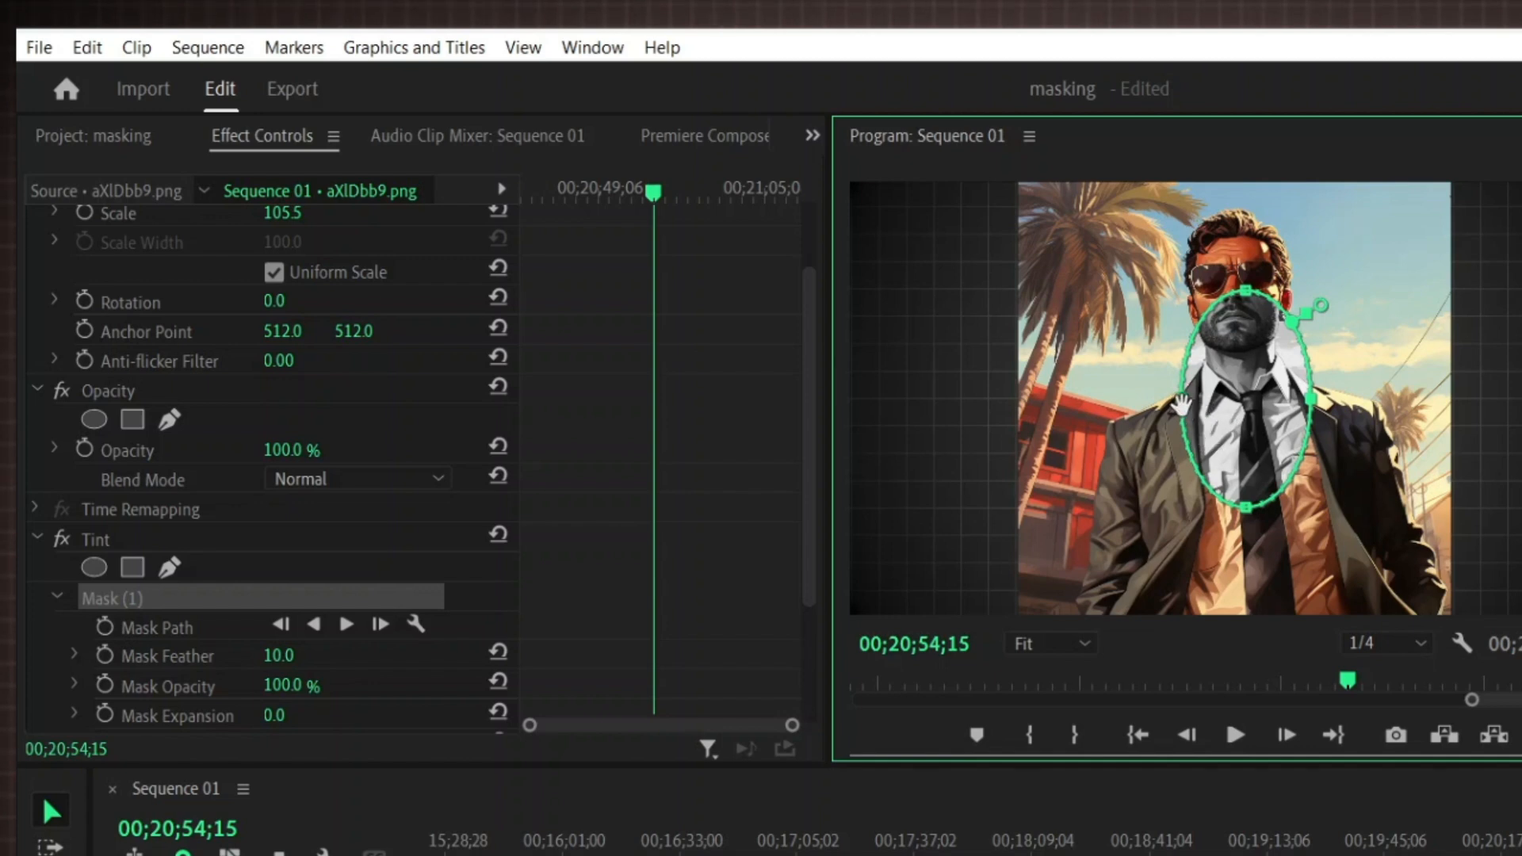
drag(1179, 406, 1128, 396)
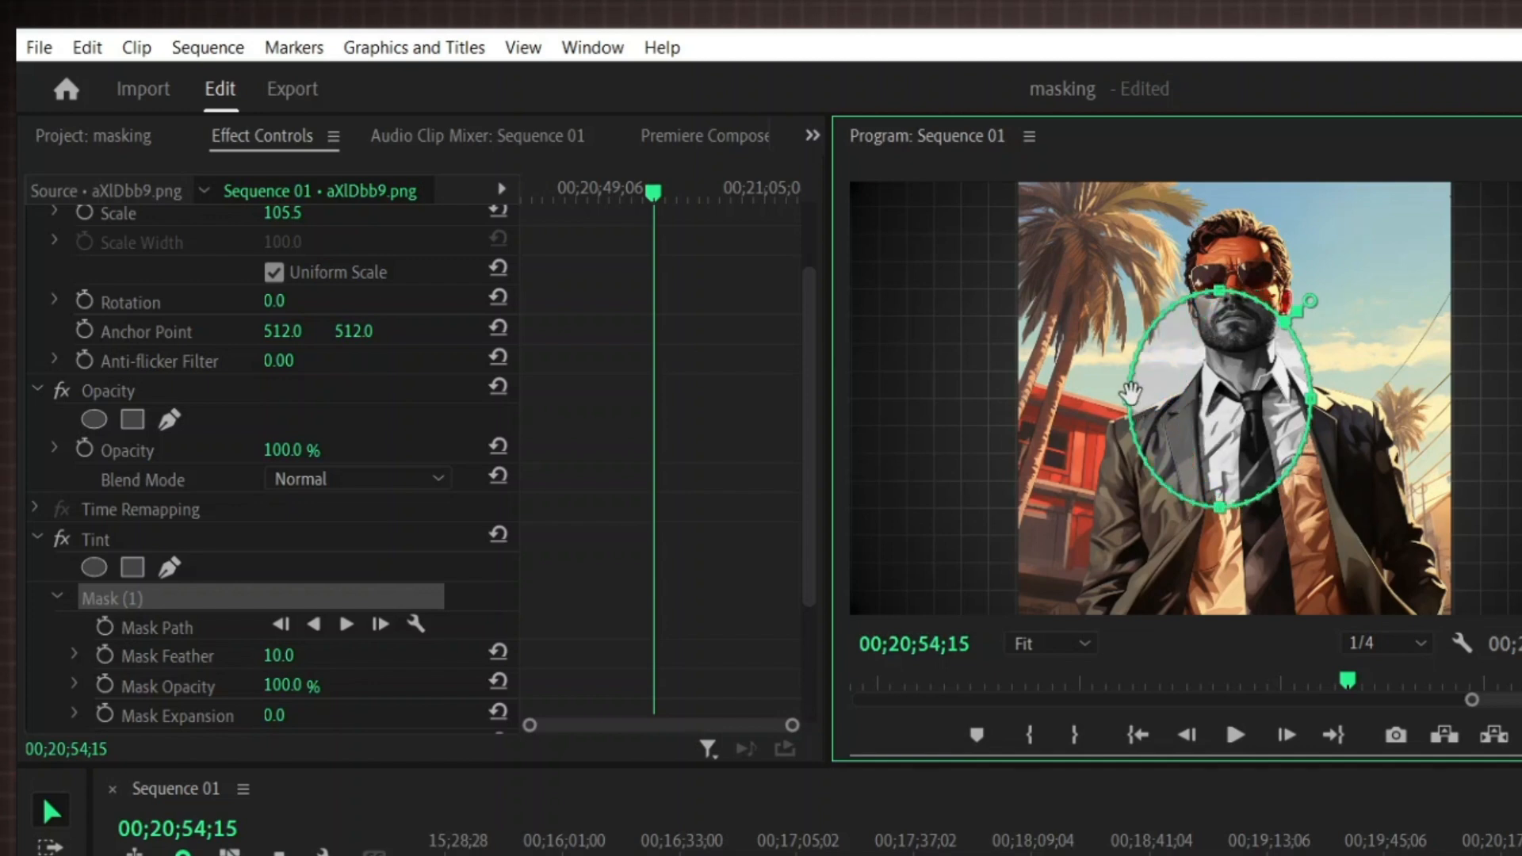
drag(1324, 403, 1382, 401)
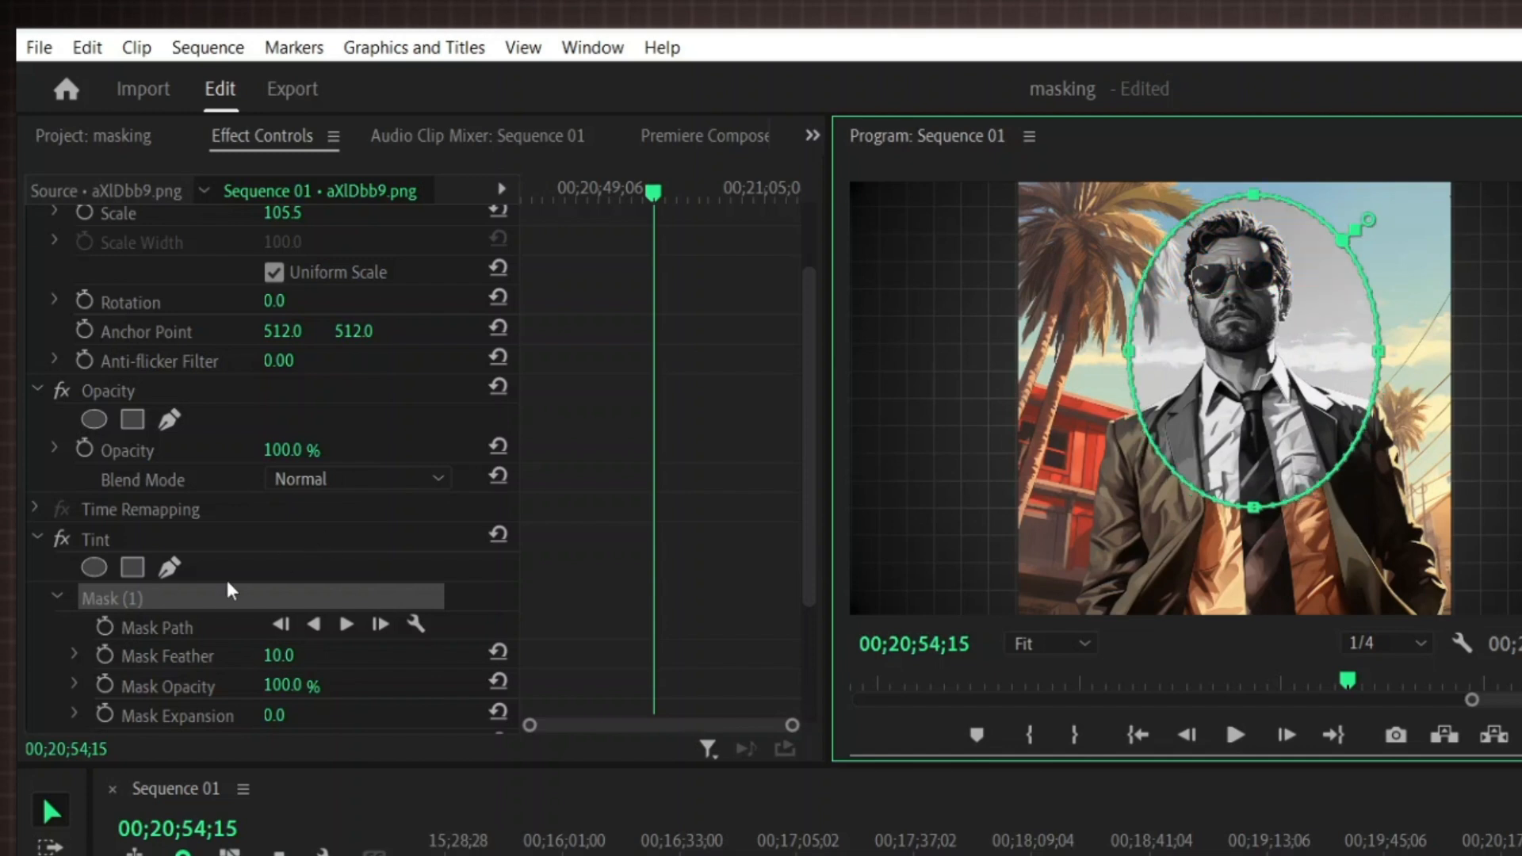
Try inverting the Tint effect's ellipse mask.
scroll(231, 585, down, 3)
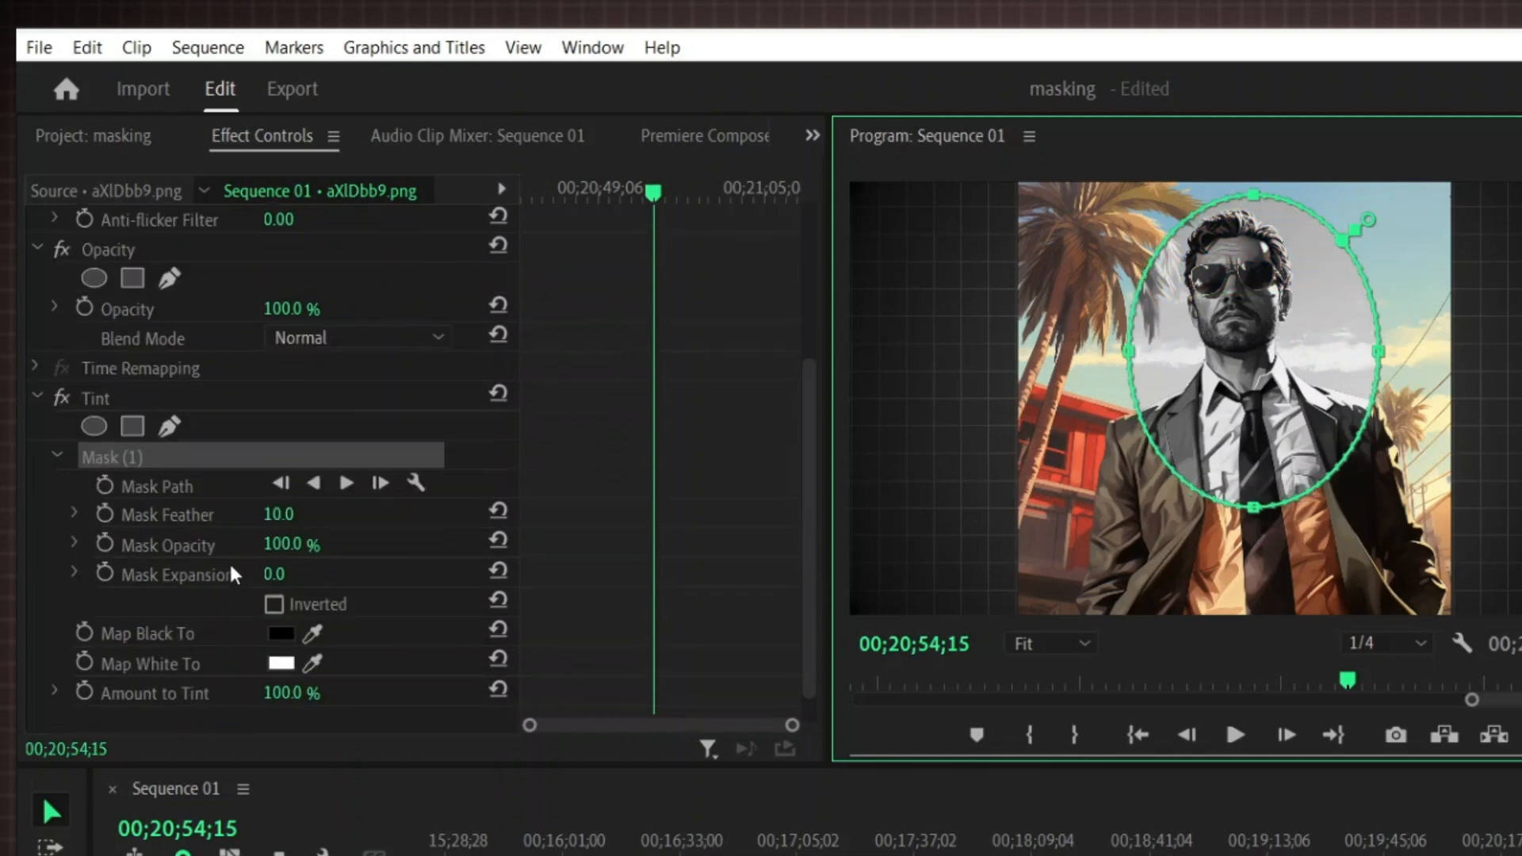
click(274, 608)
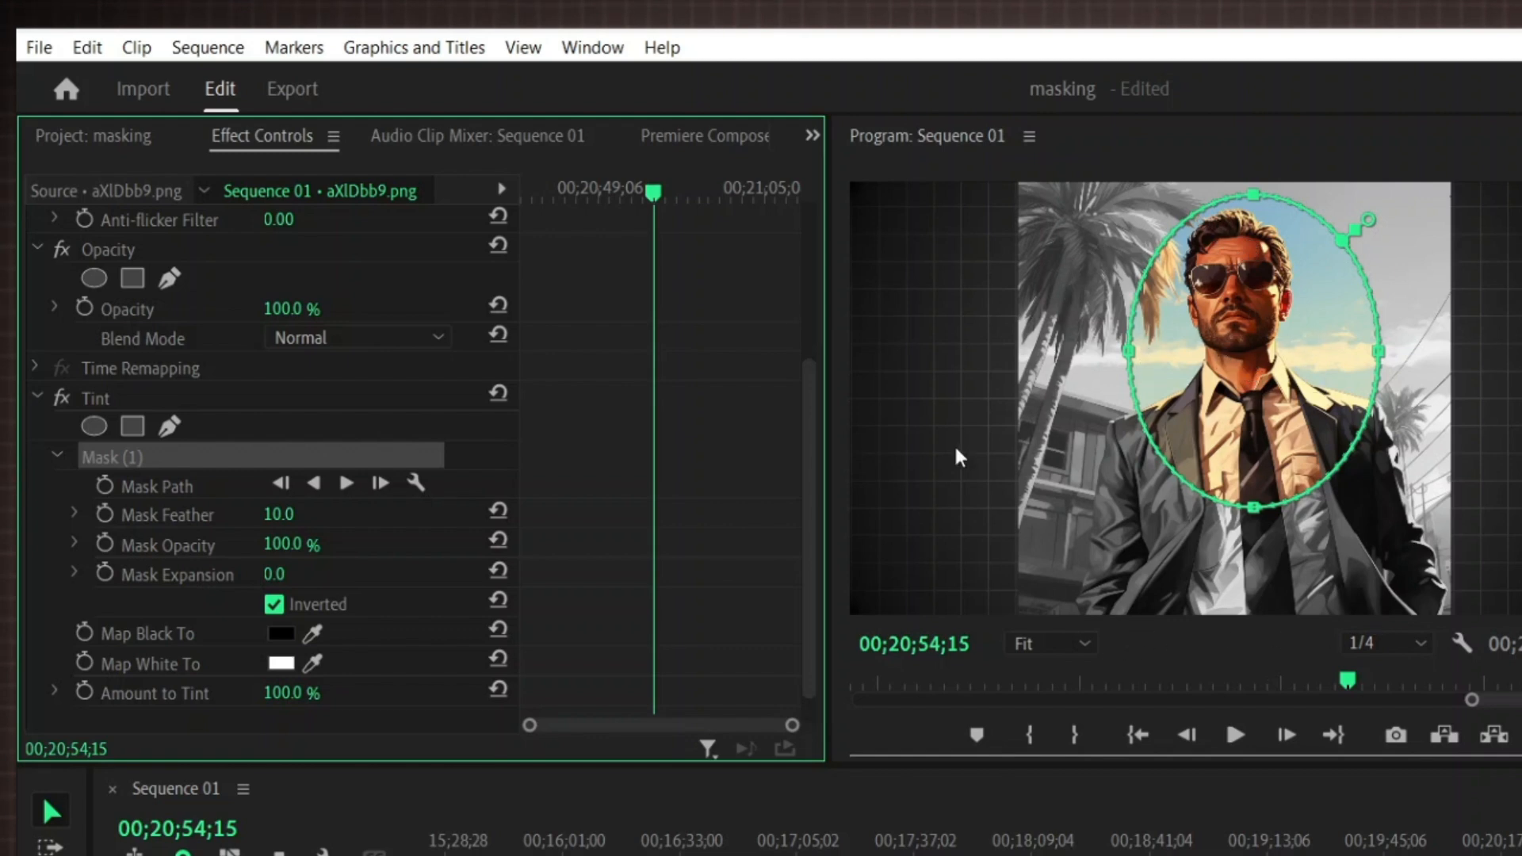
click(274, 605)
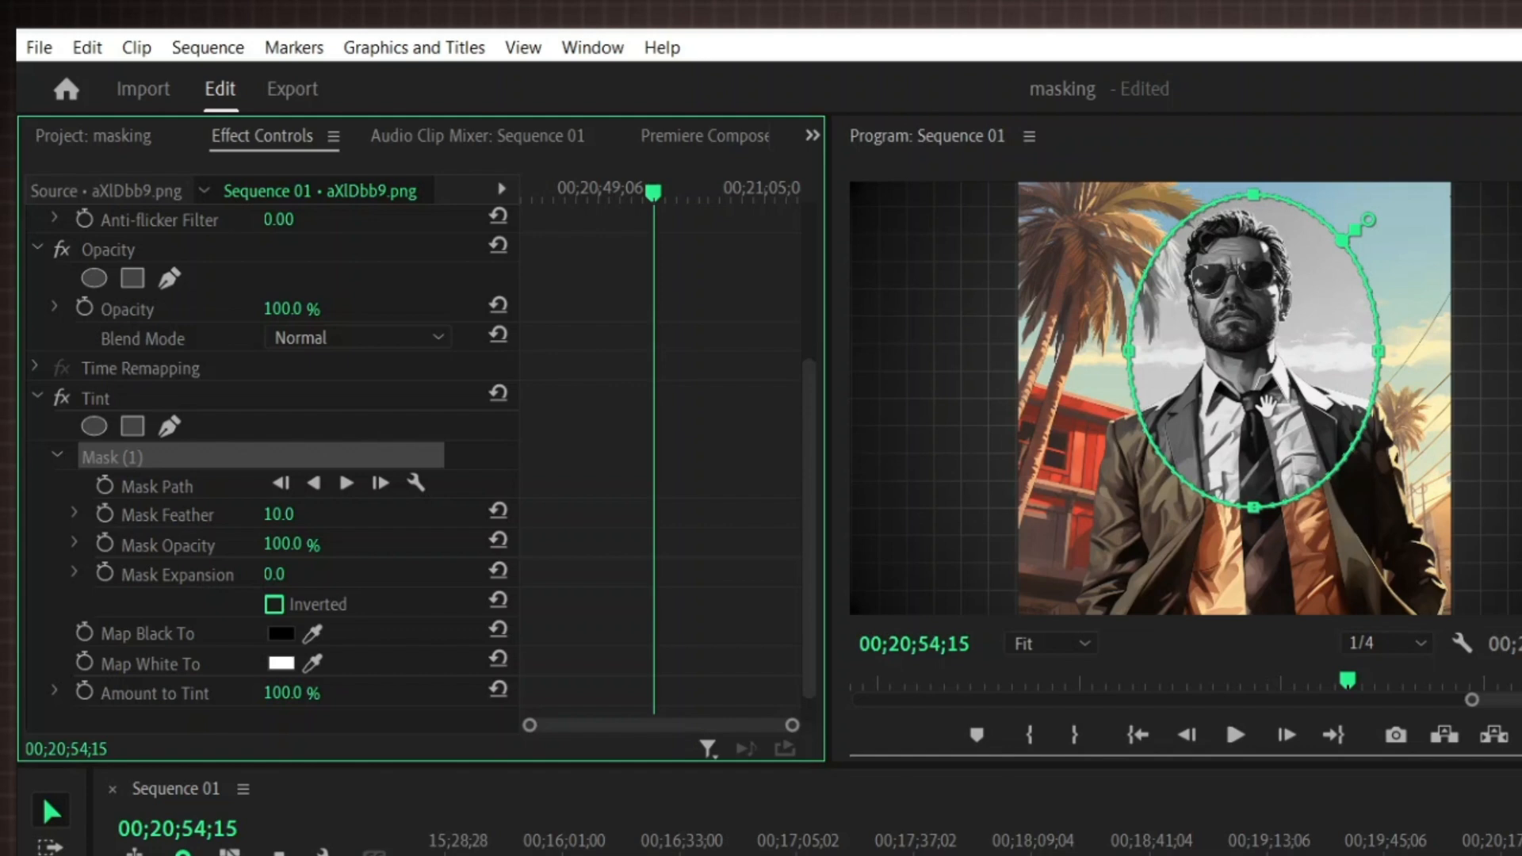